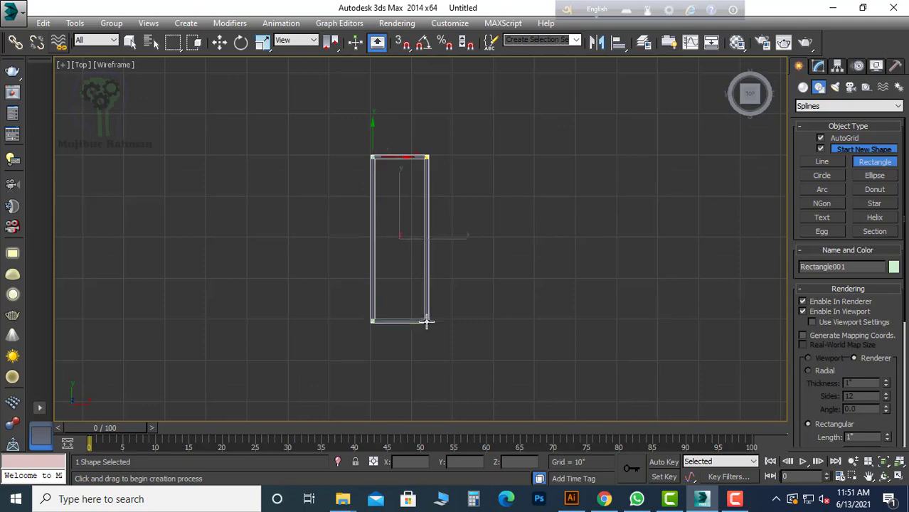
- Raise the rectangular band around the tall box to a height of 9"
scroll(431, 314, up, 5)
scroll(489, 309, down, 5)
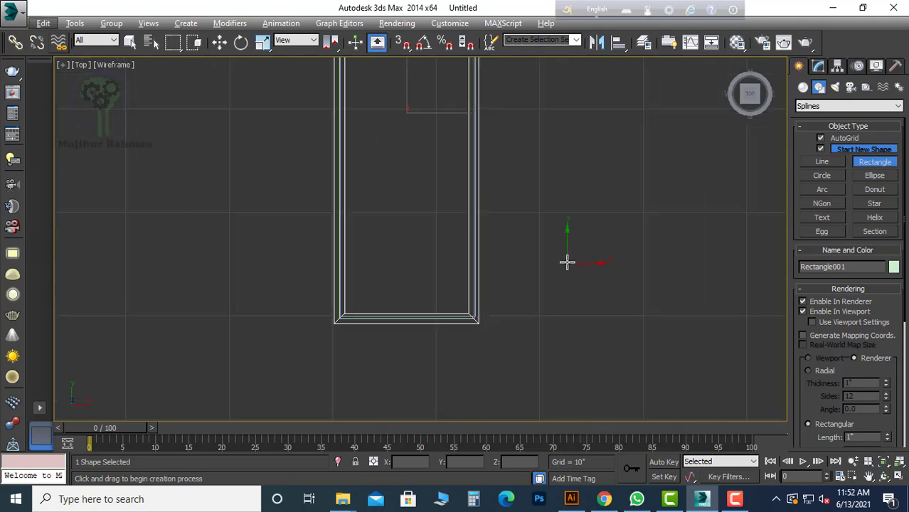
key(w)
key(alt+w)
key(alt+w)
alt+middle_drag(488, 284, 559, 249)
scroll(331, 197, up, 5)
alt+middle_drag(330, 196, 513, 209)
click(818, 66)
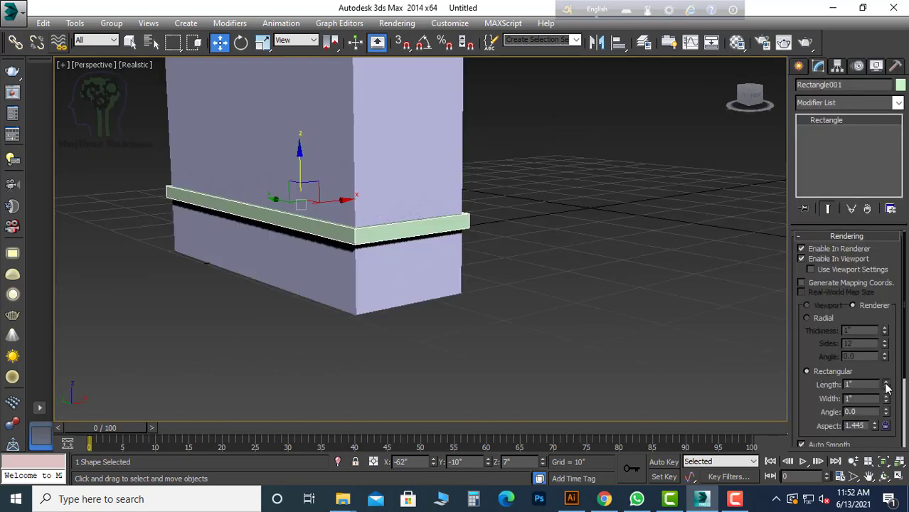
alt+middle_drag(648, 357, 683, 343)
click(617, 237)
click(441, 236)
drag(416, 189, 416, 176)
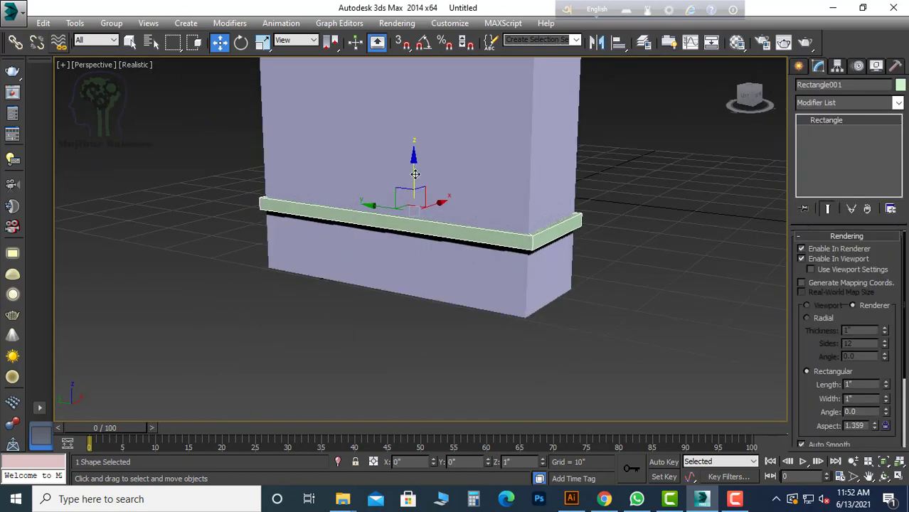
- Convert the rectangular band to an Editable Poly
right_click(438, 229)
mouse_move(567, 358)
click(623, 376)
click(624, 356)
click(504, 244)
- Clone the band upward along the box in the front view as evenly spaced copies, the first one at 20"
scroll(505, 244, down, 5)
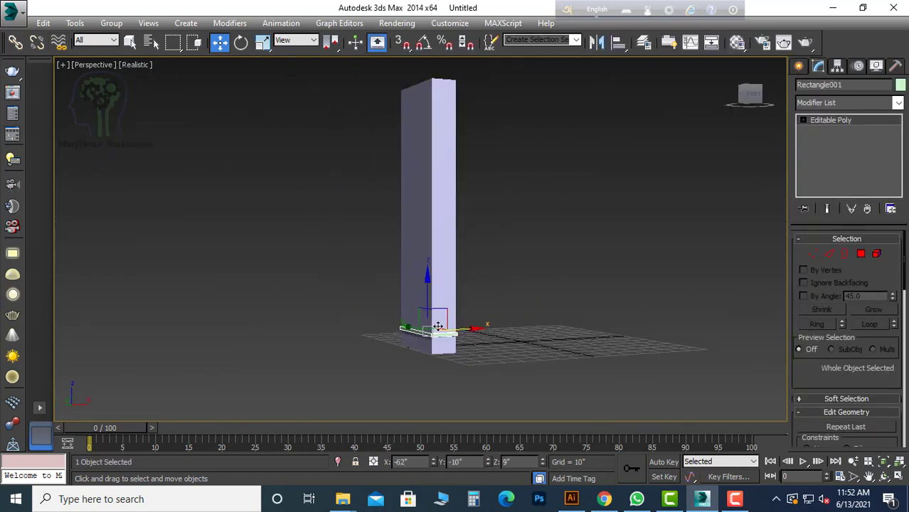
key(alt+w)
key(alt+w)
alt+middle_drag(281, 350, 325, 302)
key(f)
scroll(369, 261, up, 4)
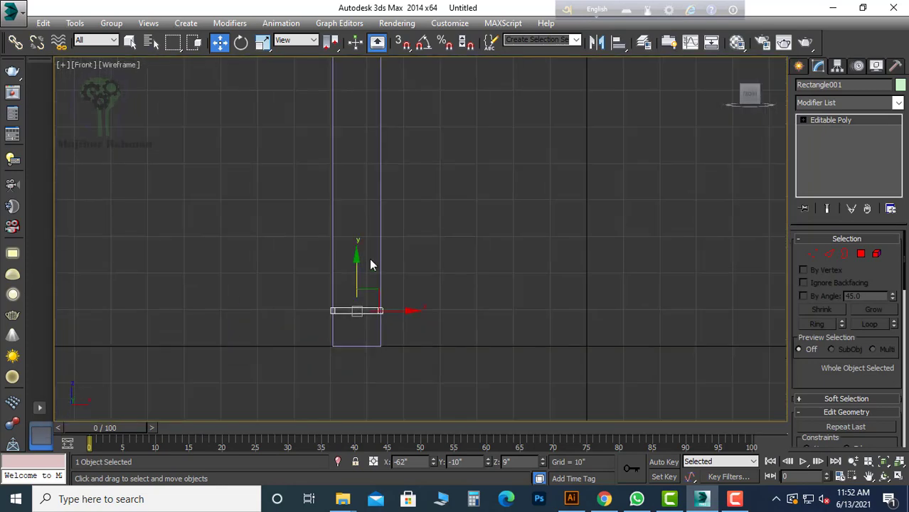
shift+drag(355, 224, 355, 218)
click(489, 253)
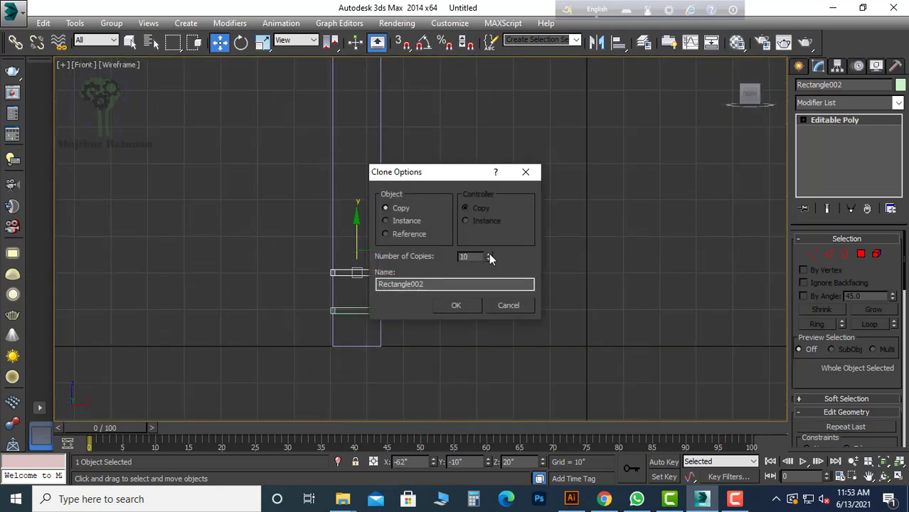
click(456, 304)
- Delete the surplus bands above the box and set the box's height to 150"
scroll(456, 292, up, 6)
scroll(456, 292, down, 8)
middle_drag(449, 153, 443, 248)
drag(366, 115, 412, 159)
key(Delete)
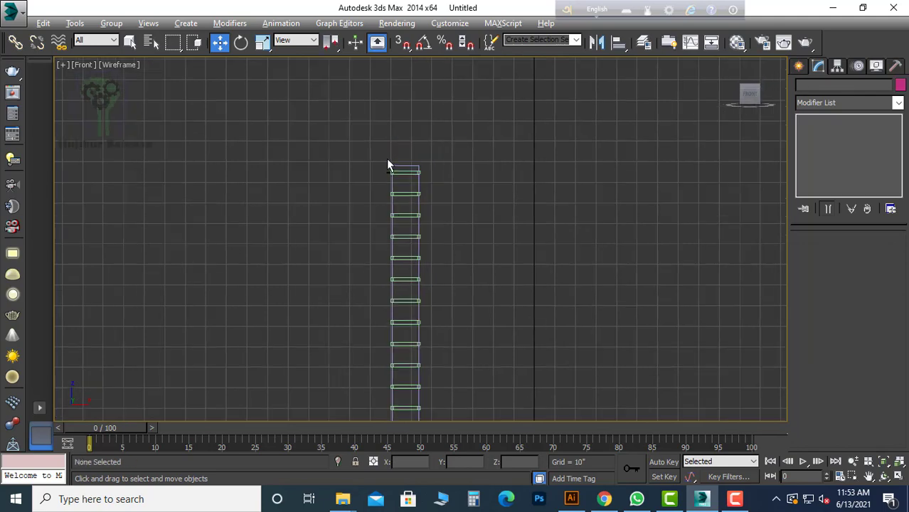
click(389, 164)
scroll(389, 162, up, 3)
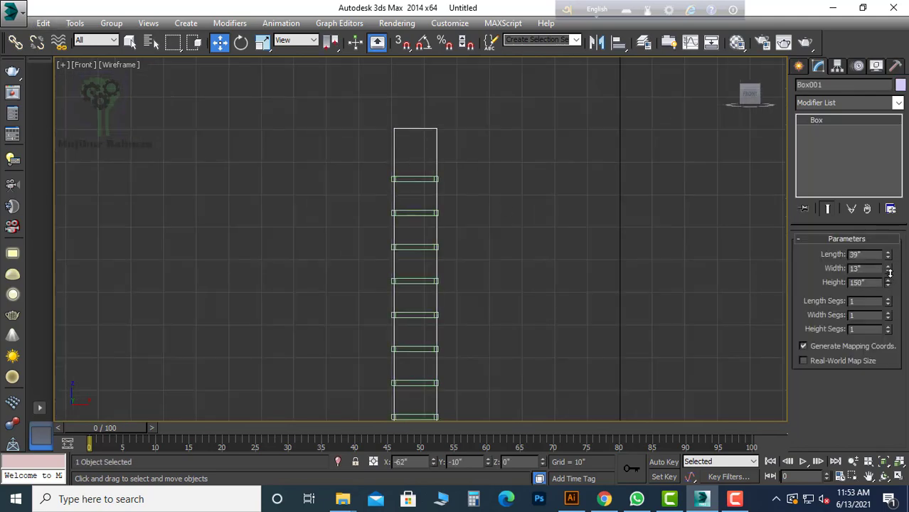
- Move the uppermost bands upward one by one to spread them over the extended top of the box
click(419, 178)
drag(416, 158, 417, 141)
click(416, 213)
drag(416, 196, 416, 183)
click(417, 247)
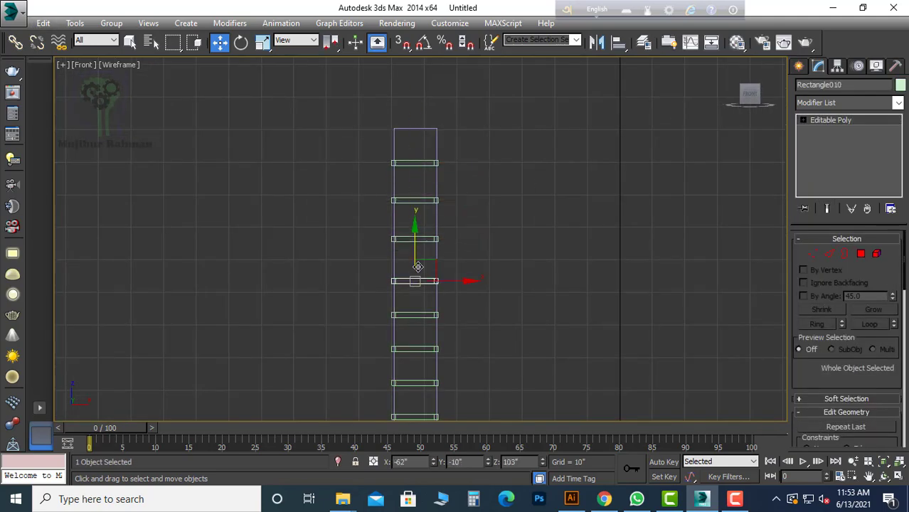
scroll(418, 267, down, 5)
- Cut grooves into the tall box by subtracting the bands along its body with ProBoolean
click(572, 325)
key(alt+w)
key(alt+w)
scroll(491, 281, up, 6)
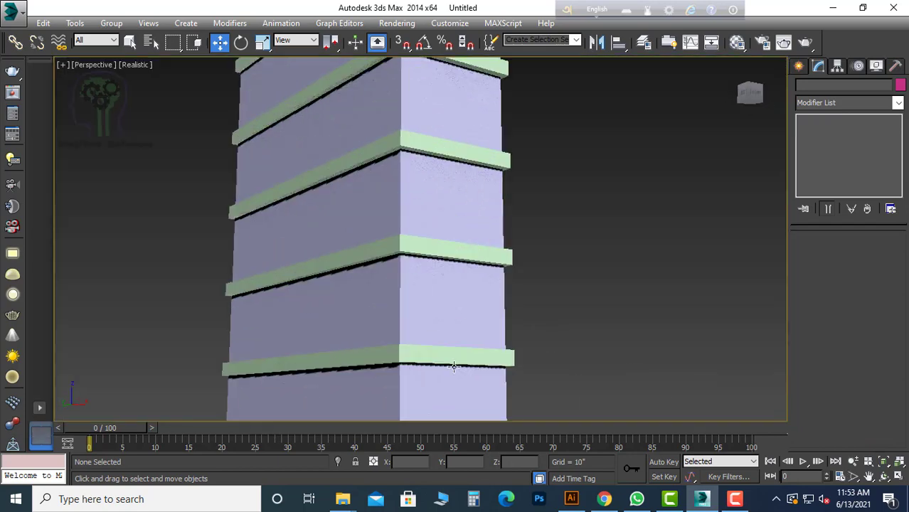
click(453, 367)
click(799, 65)
click(803, 87)
click(848, 106)
click(828, 136)
click(823, 221)
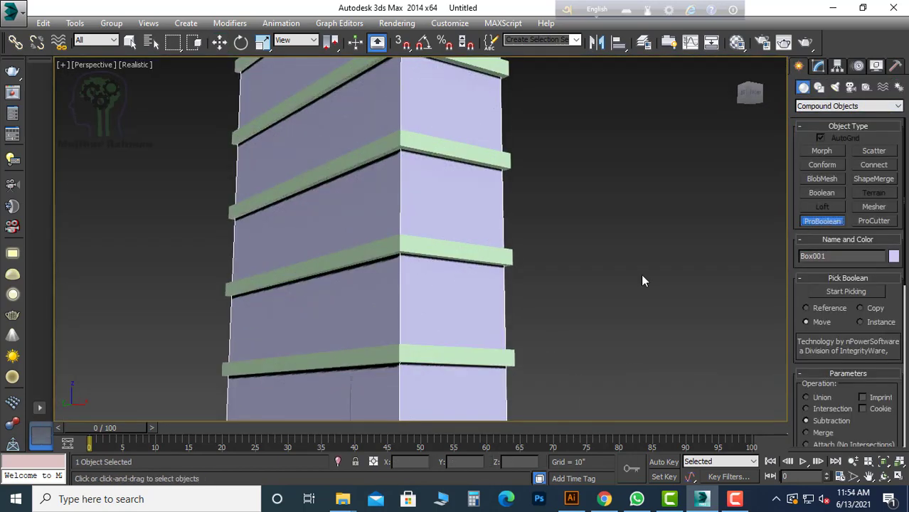
scroll(700, 281, down, 3)
click(439, 149)
middle_drag(456, 147, 470, 257)
click(459, 208)
click(462, 160)
click(465, 110)
- Subtract the last remaining band near the top of the column
middle_drag(460, 78, 483, 260)
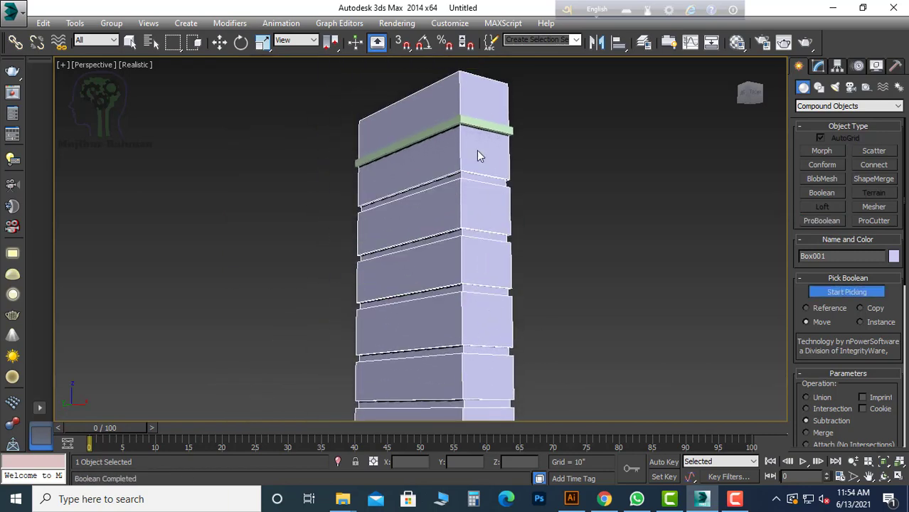
click(466, 120)
scroll(464, 118, up, 2)
scroll(466, 157, down, 4)
alt+middle_drag(466, 158, 546, 234)
scroll(547, 234, down, 2)
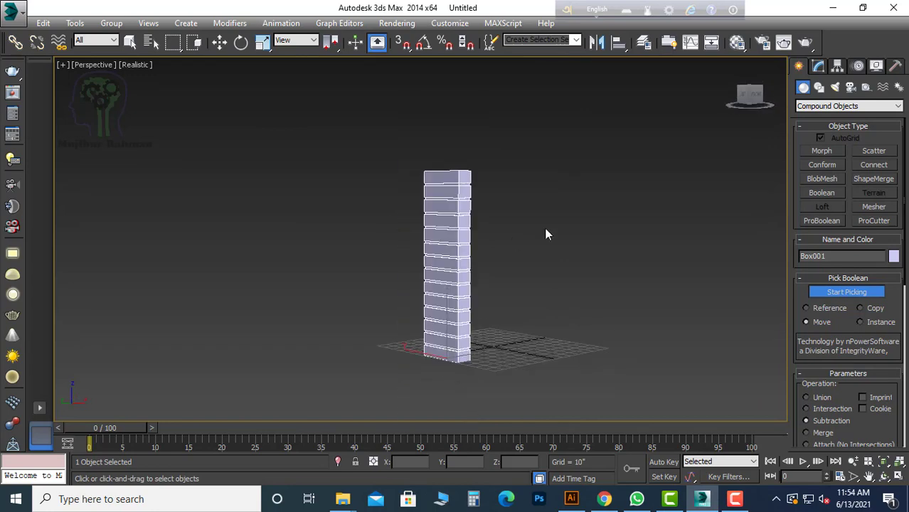
- Create a narrow upright box about 48" high on the ground beside the column's short side
click(816, 108)
click(822, 116)
key(w)
alt+middle_drag(661, 278, 602, 303)
scroll(455, 305, up, 4)
alt+middle_drag(388, 284, 428, 312)
click(826, 151)
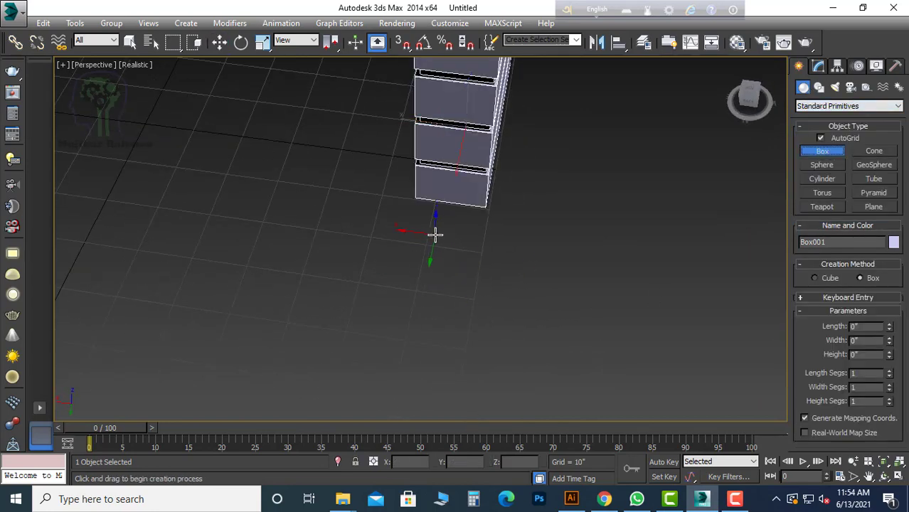
drag(430, 236, 440, 335)
click(475, 107)
- Line up the new box with the column in the top view, at X -62" and Y 29"
key(w)
key(alt+w)
scroll(216, 155, down, 6)
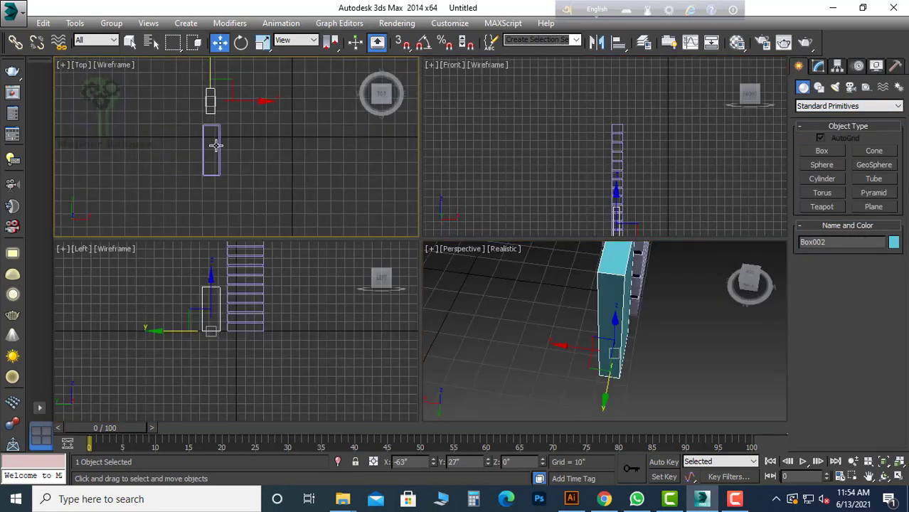
key(alt+w)
scroll(377, 158, up, 3)
scroll(384, 160, up, 1)
scroll(420, 186, down, 2)
click(379, 131)
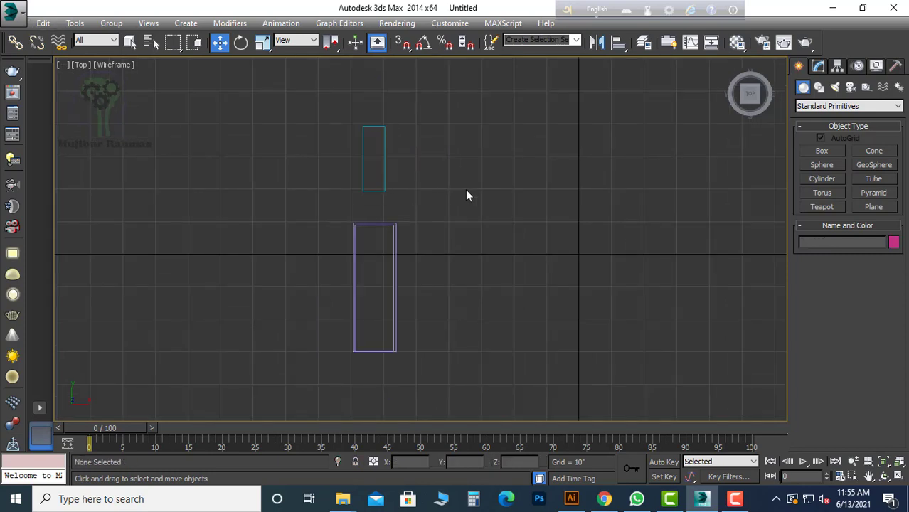
key(alt+w)
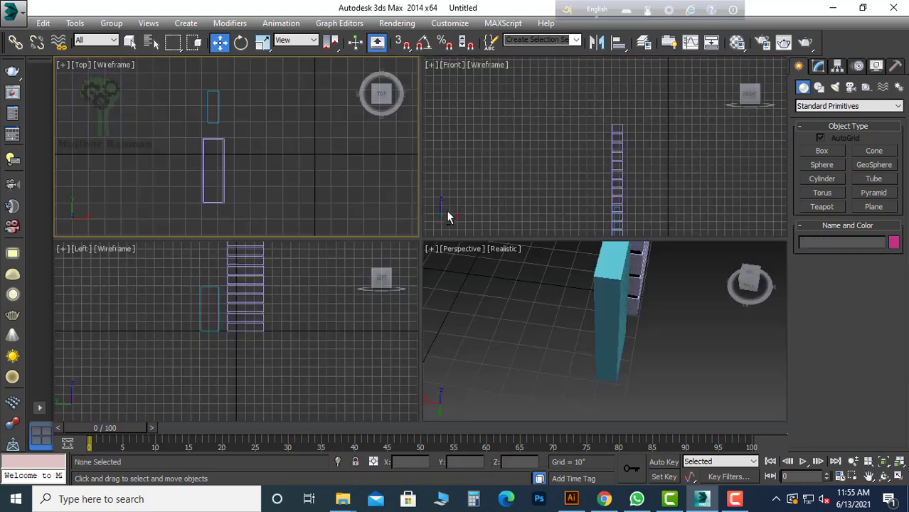
- Resize the upright box to 16" long, 6" wide and 186" high
scroll(579, 353, down, 5)
key(alt+w)
middle_drag(533, 189, 462, 287)
click(313, 367)
click(818, 66)
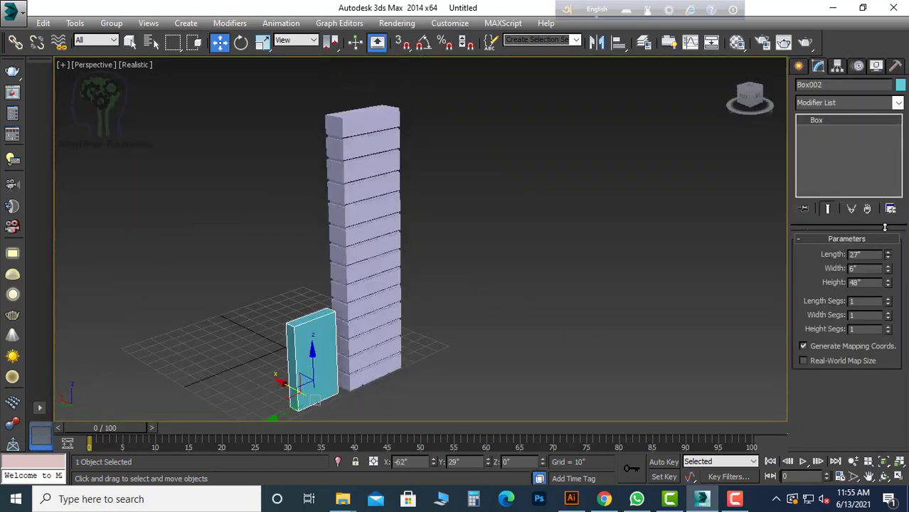
drag(892, 283, 891, 231)
alt+middle_drag(427, 228, 484, 231)
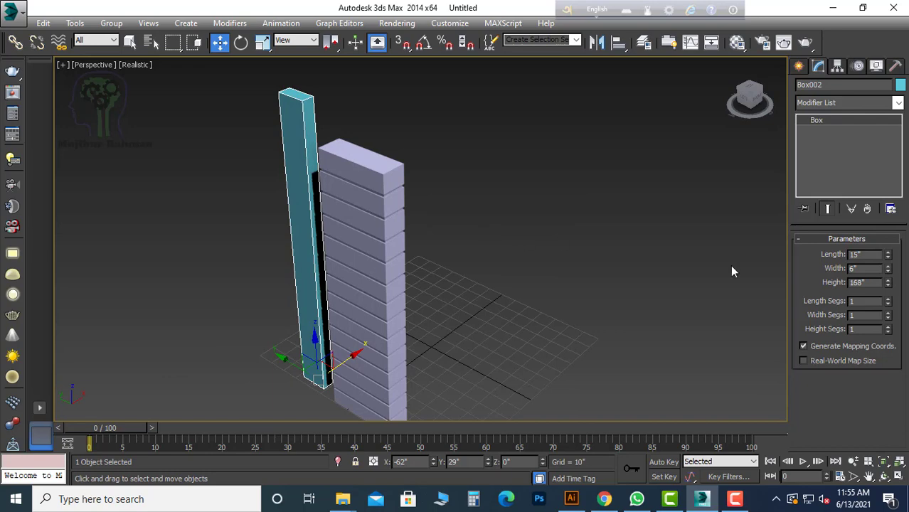
drag(888, 283, 888, 277)
alt+middle_drag(523, 288, 491, 295)
drag(889, 284, 889, 281)
alt+middle_drag(626, 304, 683, 310)
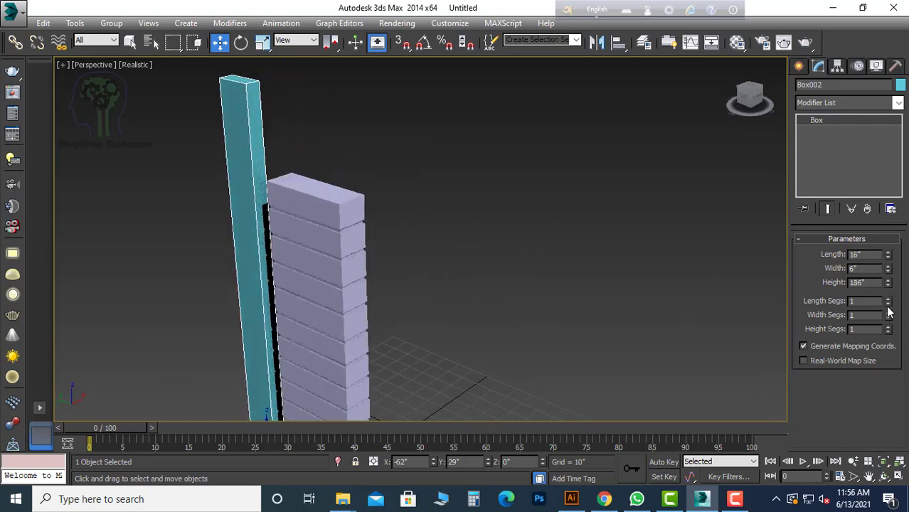
- Divide the upright box into five height segments, convert it to an Editable Poly and raise the vertex row below its top
right_click(276, 182)
click(430, 261)
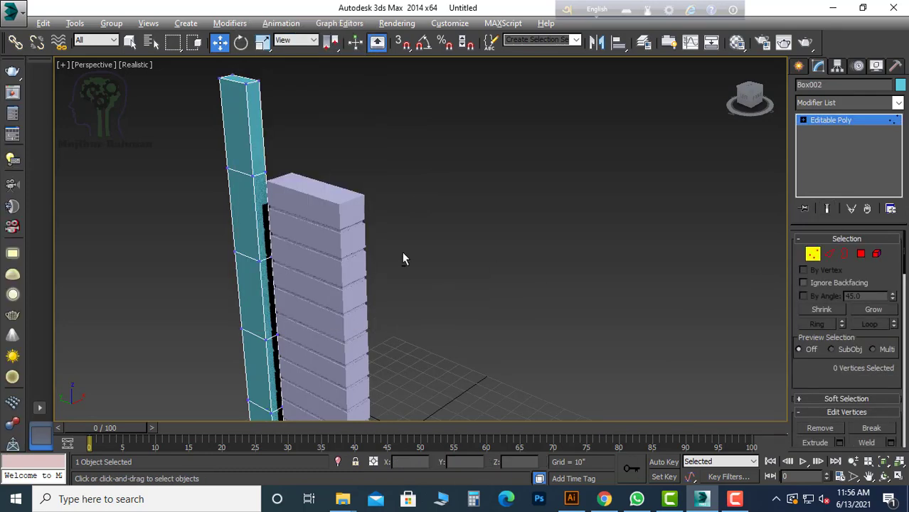
key(1)
alt+middle_drag(402, 251, 427, 249)
drag(206, 139, 300, 186)
alt+middle_drag(254, 76, 351, 197)
- Extrude the topmost polygon facing the column into a horizontal arm over it
key(4)
right_click(345, 207)
click(335, 252)
drag(347, 204, 167, 117)
key(w)
alt+middle_drag(441, 314, 483, 319)
alt+middle_drag(295, 260, 357, 229)
- Move the arm's end face in the left view flush with the column's outer side
key(alt+w)
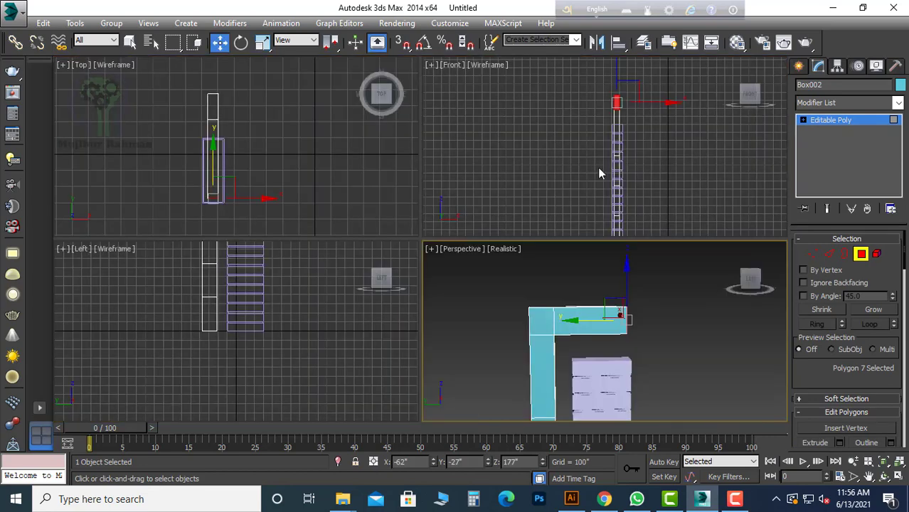
middle_click(298, 328)
key(alt+w)
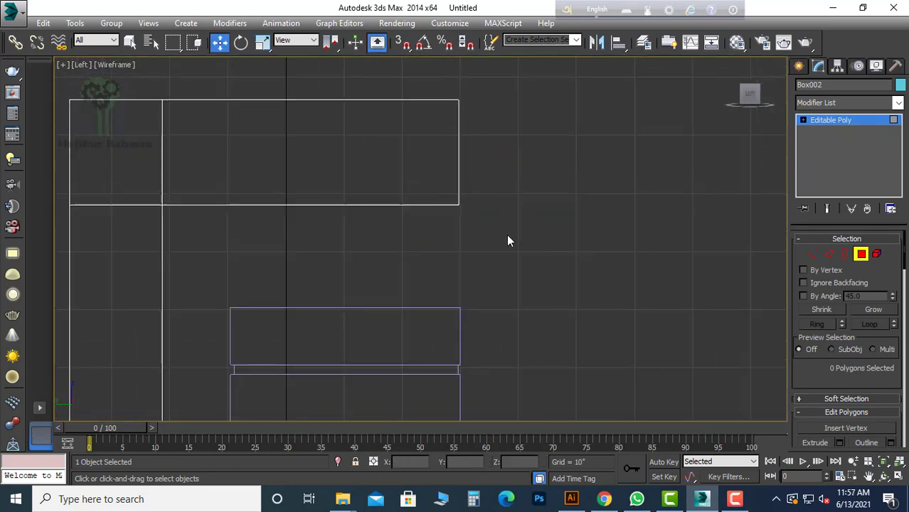
key(alt+w)
- Create a box of about 20" by 5" on the column's top face, reaching up to the arm
scroll(215, 177, down, 4)
click(799, 65)
click(823, 151)
mouse_move(619, 309)
middle_down()
mouse_move(607, 283)
mouse_move(481, 335)
mouse_move(314, 270)
middle_up()
key(alt+w)
drag(315, 270, 449, 313)
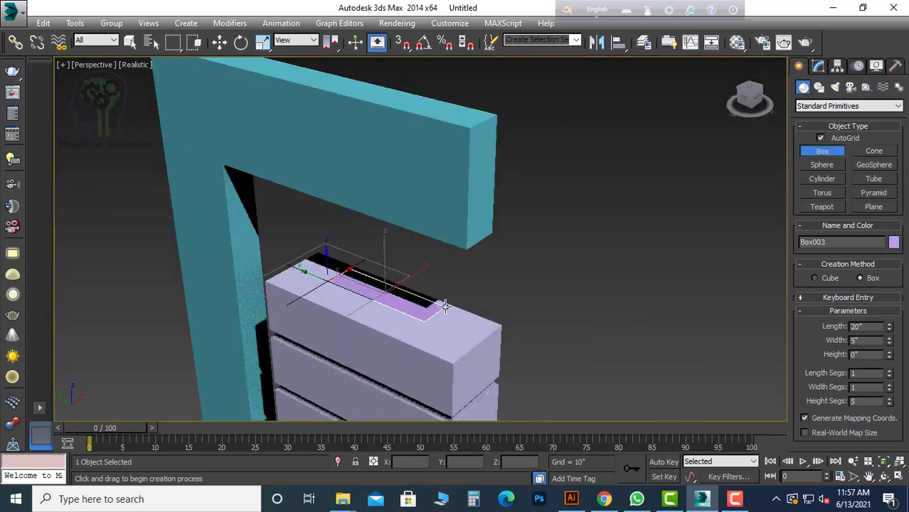
click(459, 189)
key(w)
alt+middle_drag(459, 189, 597, 231)
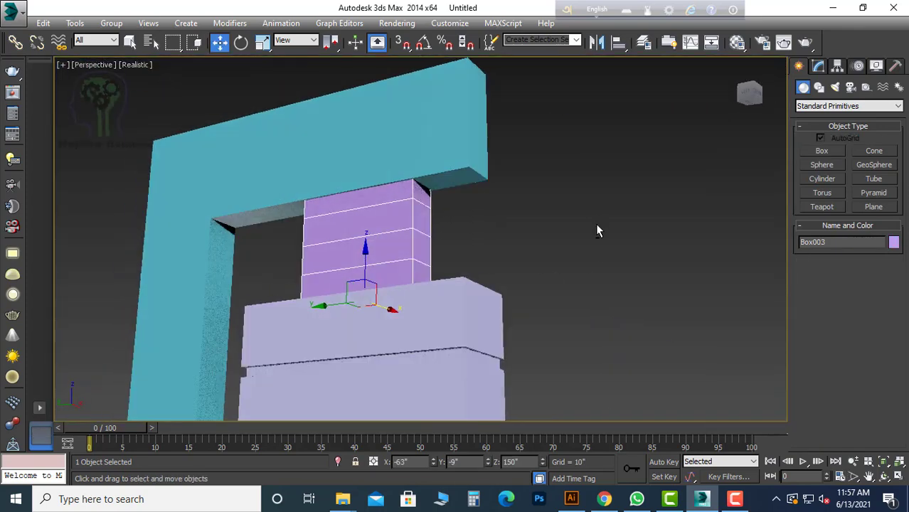
- Set the small box's width to 3" and height to 24" and move it to Y -11"
click(818, 66)
alt+middle_drag(320, 228, 388, 291)
drag(283, 296, 302, 296)
mouse_move(427, 283)
alt+middle_down()
mouse_move(345, 290)
mouse_move(461, 232)
mouse_move(505, 241)
mouse_move(426, 228)
alt+middle_up()
scroll(461, 233, down, 5)
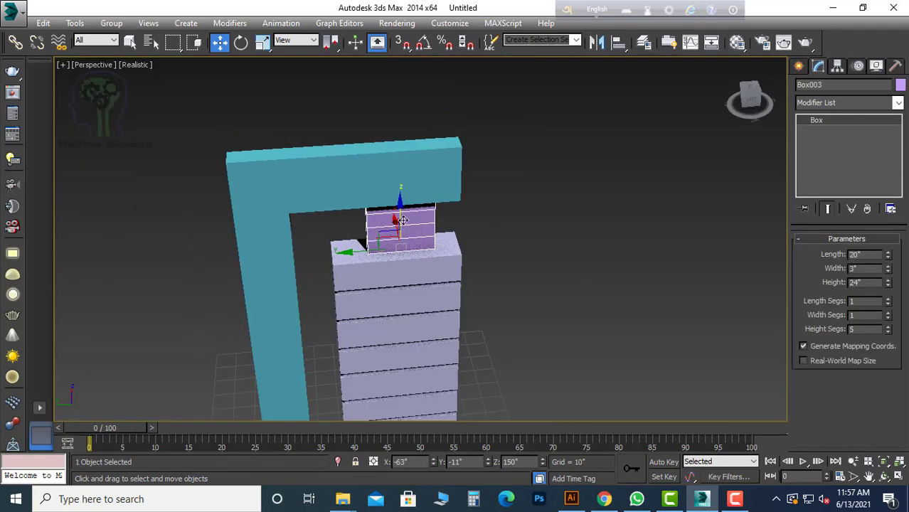
- Copy the small box up onto the arm and resize the copy to 42" long and 32" high
shift+drag(398, 207, 398, 100)
click(452, 301)
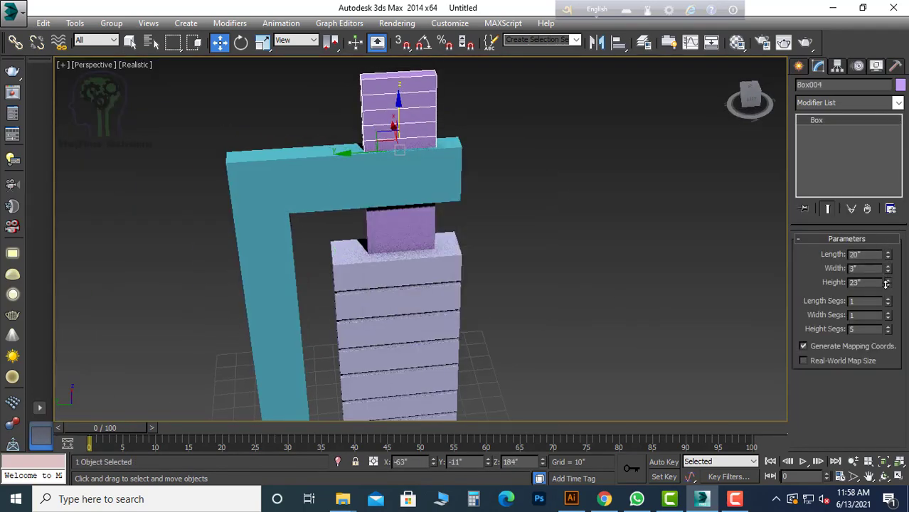
drag(888, 255, 888, 229)
- Slide the upper box along the arm until its outer edge lines up with the small box below
drag(353, 153, 312, 155)
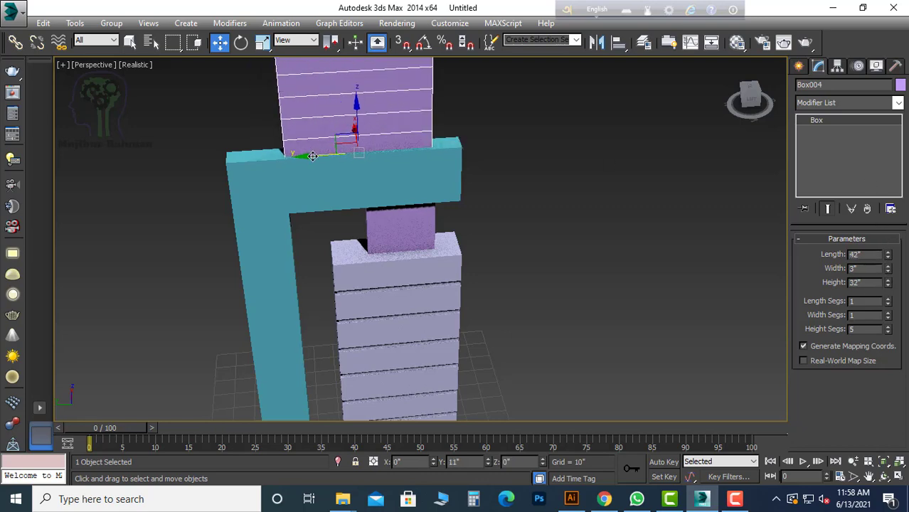
alt+middle_drag(312, 156, 629, 208)
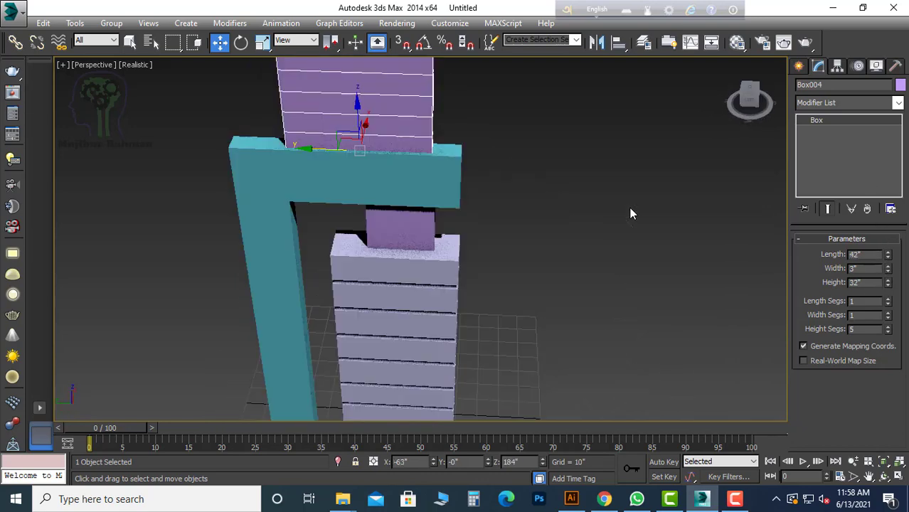
key(alt+w)
scroll(283, 343, up, 3)
key(alt+w)
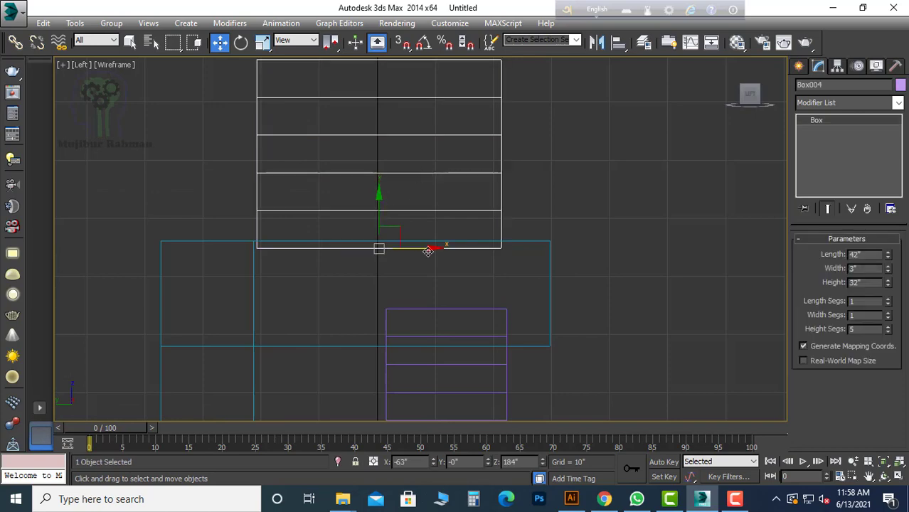
click(603, 326)
key(alt+w)
click(606, 331)
key(alt+w)
- Create a slab on the upper box's broad face, about 50" wide, 3" thick and projecting 38"
alt+middle_drag(527, 284, 498, 257)
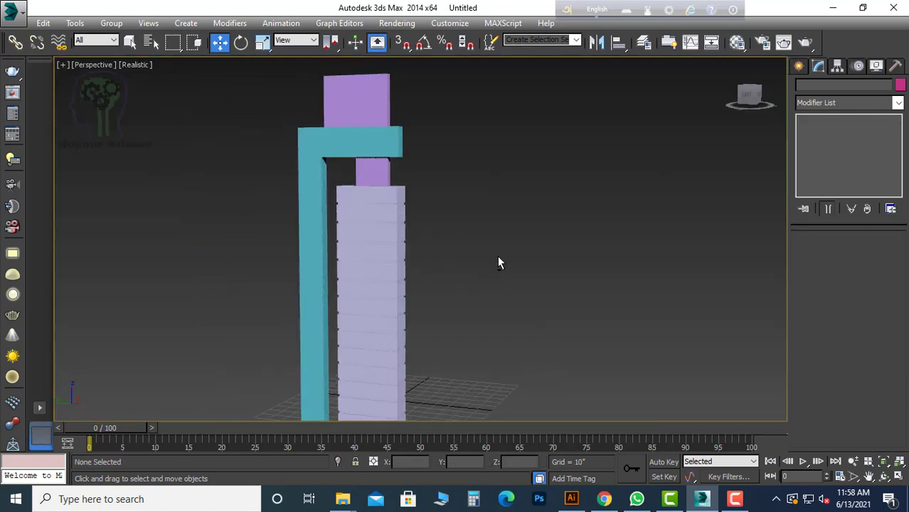
alt+middle_drag(461, 187, 440, 195)
scroll(441, 195, up, 3)
click(490, 175)
click(799, 66)
click(822, 151)
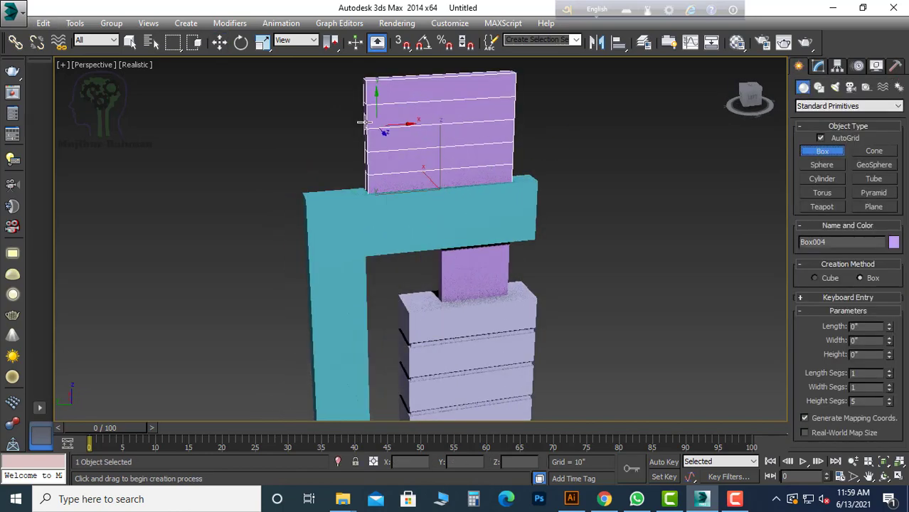
drag(369, 130, 553, 132)
click(580, 206)
key(w)
alt+middle_drag(604, 213, 619, 245)
- Set the projecting slab's width to 60" and move it to Y 0"
click(818, 66)
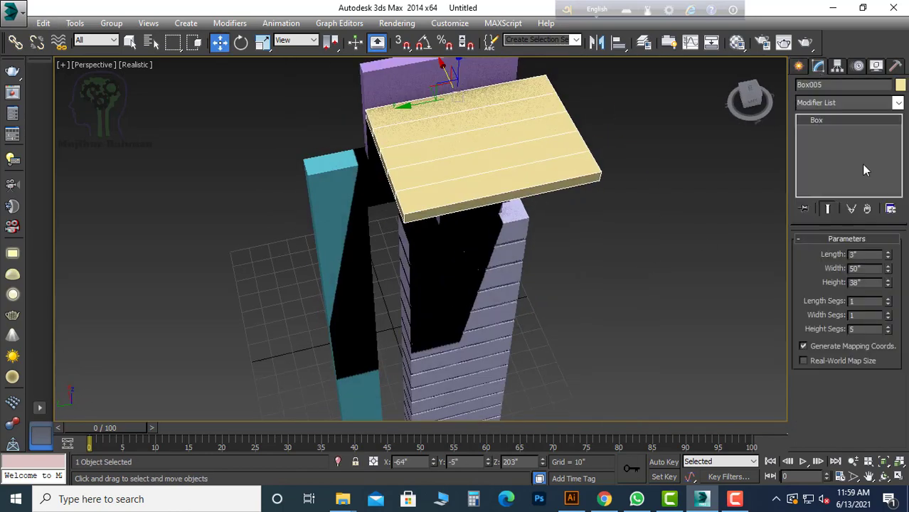
drag(888, 268, 888, 249)
drag(427, 114, 387, 107)
- Resize the projecting slab to 55" wide and 2" thick, lengthen it, and move it along X to -50" across the pillar
key(alt+w)
right_click(214, 178)
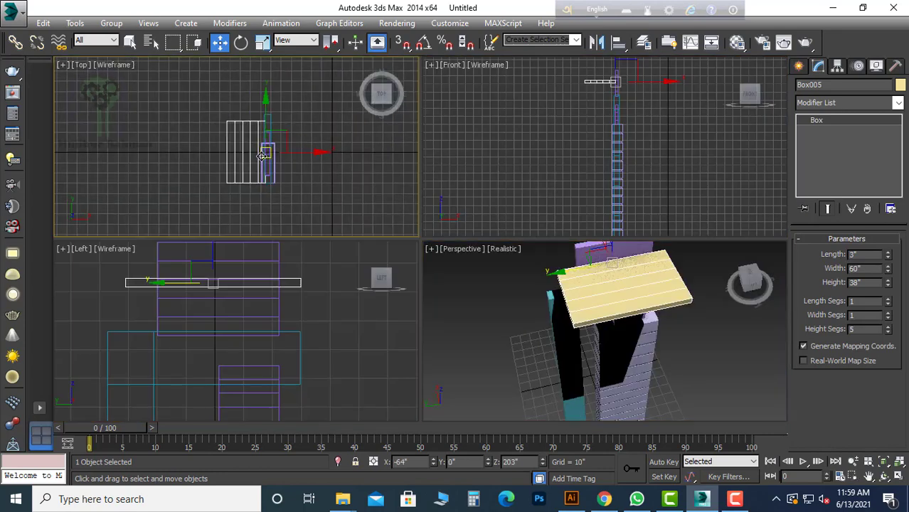
key(alt+w)
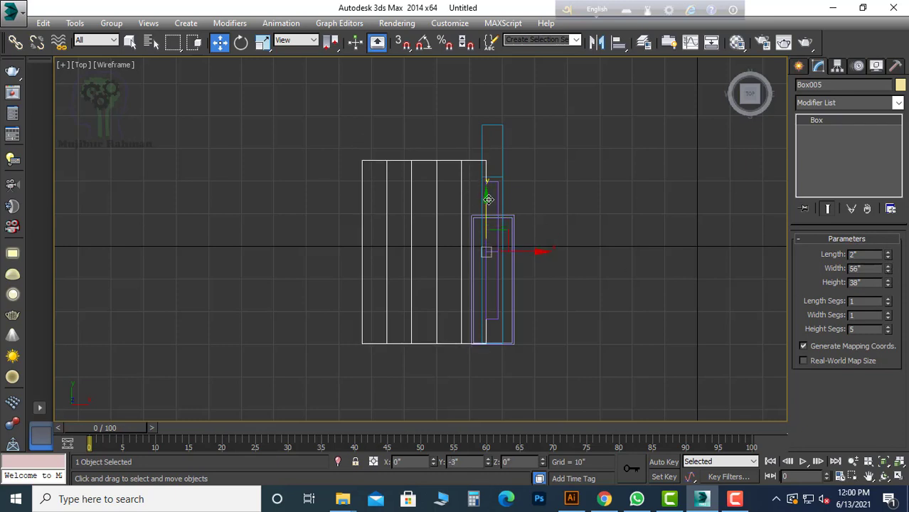
drag(889, 266, 889, 270)
drag(888, 283, 888, 246)
drag(887, 283, 888, 268)
drag(539, 250, 474, 250)
key(ctrl+z)
click(626, 313)
middle_drag(627, 313, 496, 304)
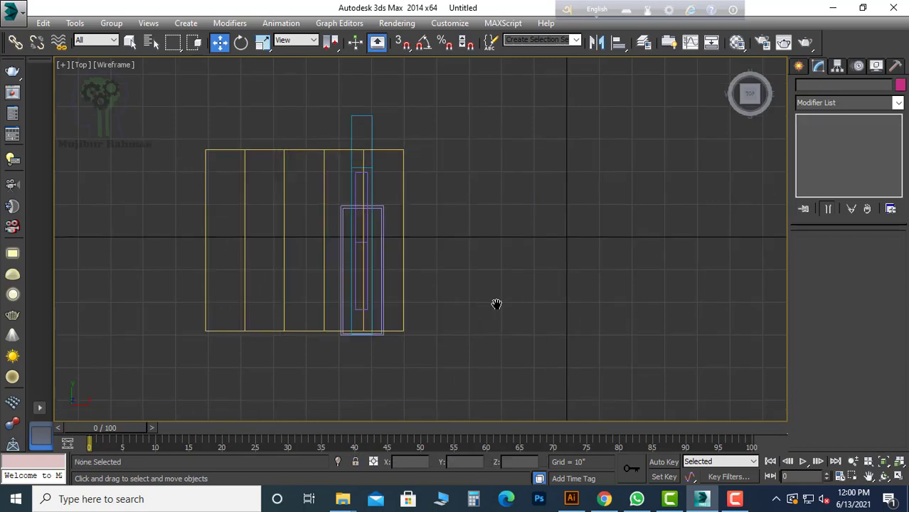
- Extend the projecting slab's height parameter to 77" and set its thickness to 3"
key(alt+w)
scroll(713, 330, down, 5)
alt+middle_drag(712, 330, 596, 302)
key(alt+w)
scroll(325, 104, up, 5)
click(363, 160)
drag(886, 281, 887, 263)
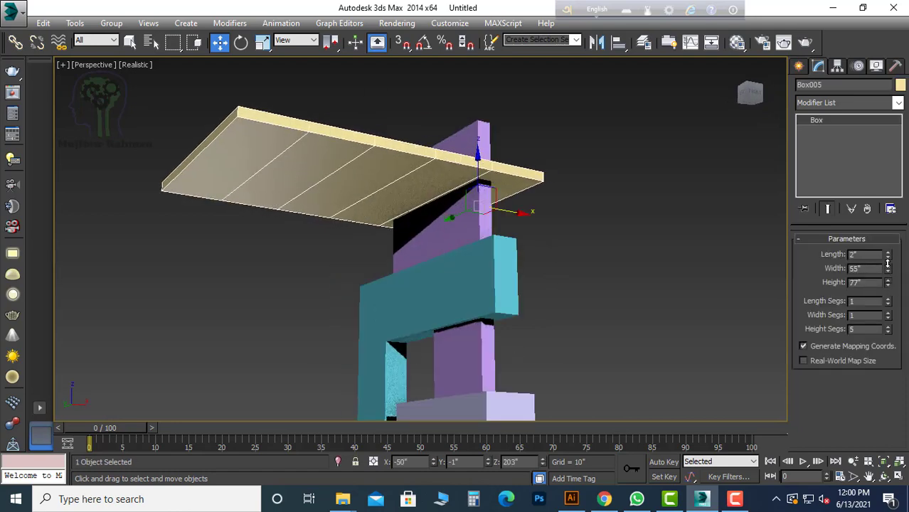
click(674, 281)
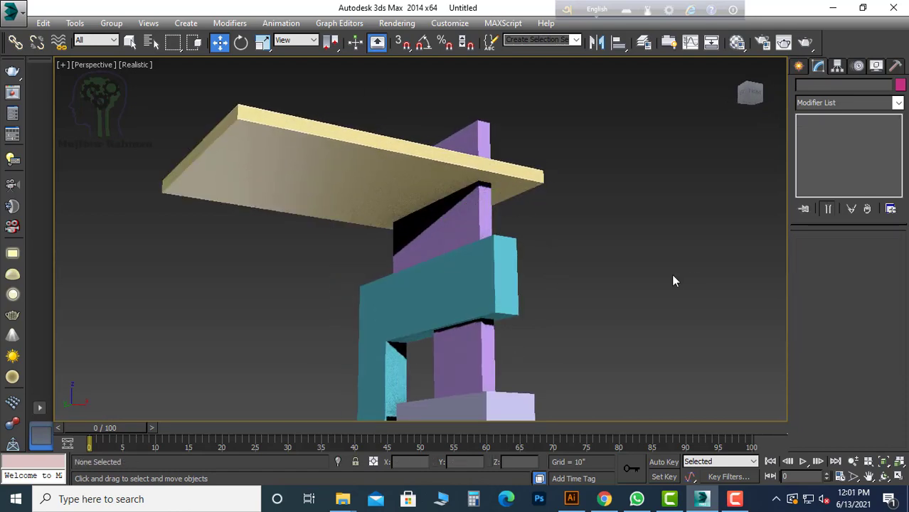
key(ctrl+z)
- Create a box about 39" by 18" on the slab's underside near its outer end, crossing the slab's thickness
alt+middle_drag(651, 215, 642, 184)
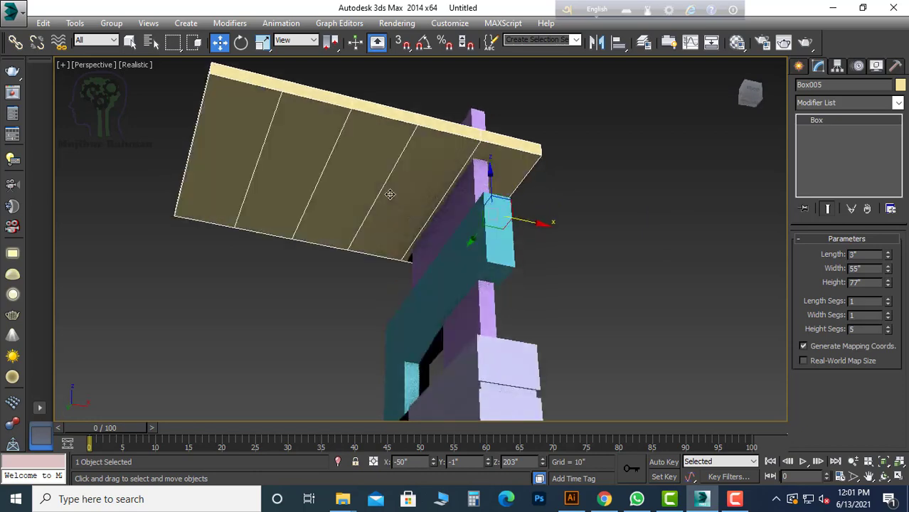
middle_drag(392, 193, 407, 233)
scroll(339, 229, up, 2)
click(798, 66)
click(823, 151)
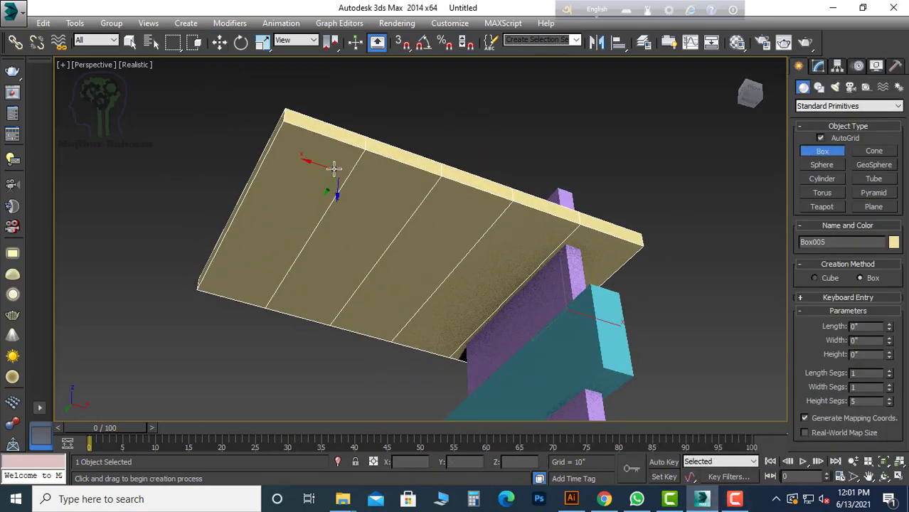
drag(305, 166, 320, 302)
click(328, 203)
key(w)
alt+middle_drag(342, 226, 398, 328)
- Adjust the new box's position along X so it sits near the slab's outer end, centred across its width
key(alt+w)
middle_drag(122, 153, 124, 154)
key(alt+w)
scroll(254, 239, up, 2)
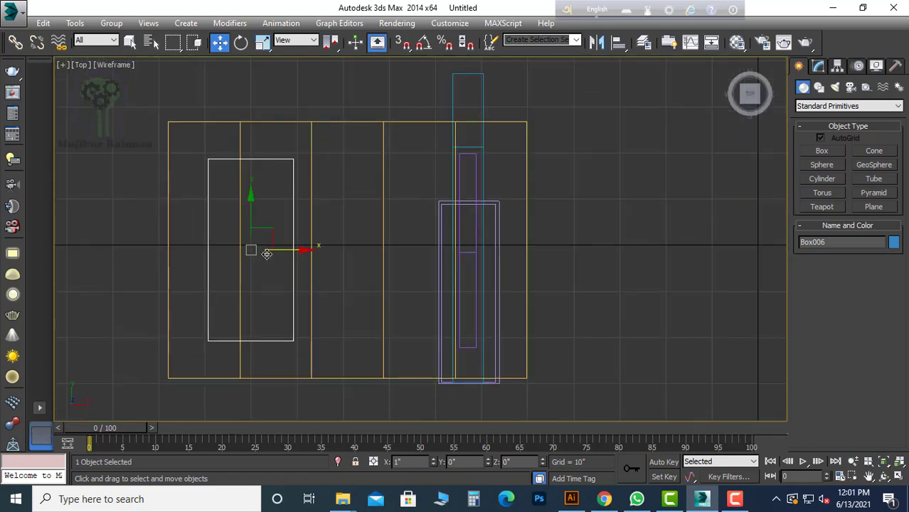
click(274, 219)
key(alt+w)
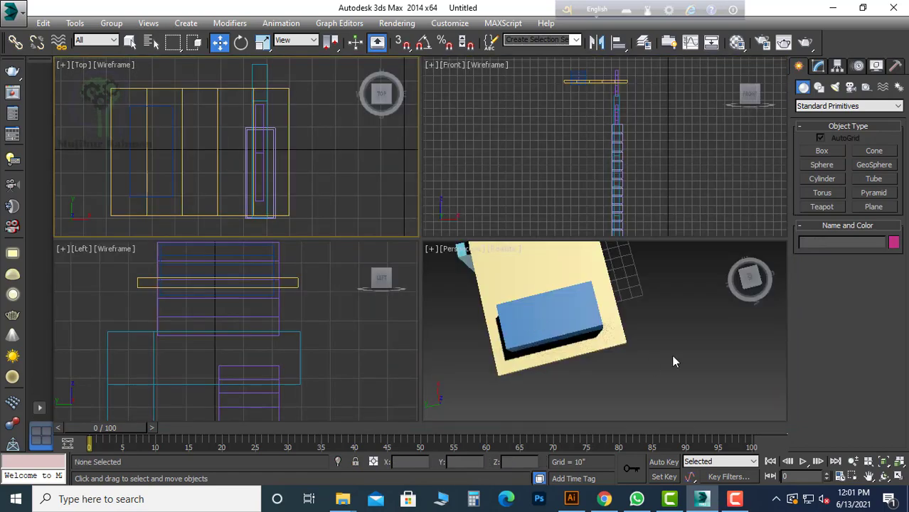
key(alt+w)
mouse_move(574, 335)
alt+middle_down()
mouse_move(497, 318)
mouse_move(517, 297)
mouse_move(639, 241)
mouse_move(599, 226)
mouse_move(578, 196)
alt+middle_up()
click(498, 319)
click(618, 269)
click(821, 151)
scroll(513, 252, up, 3)
right_click(514, 252)
- Copy the box about 21" along X towards the pillar, beside the original
click(329, 234)
shift+drag(372, 251, 442, 274)
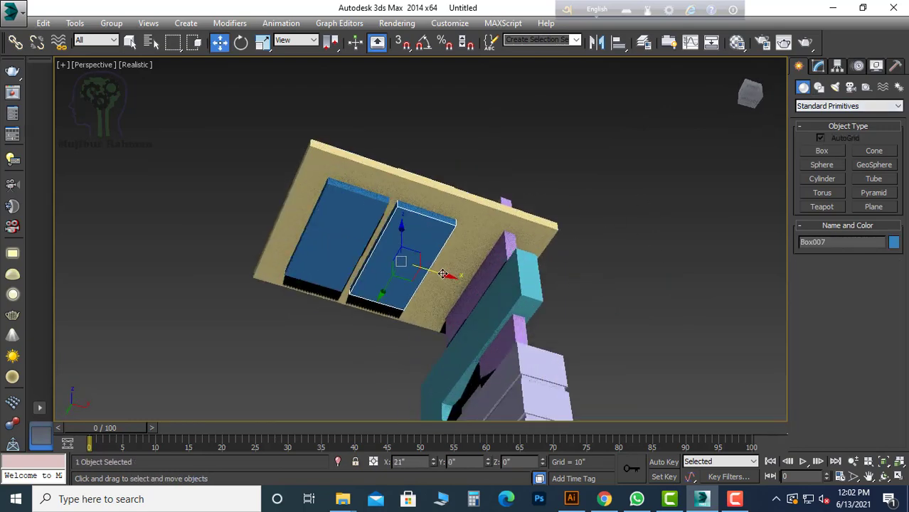
click(474, 313)
- Resize the copied box to 50" wide and -9" high, shorten its length, and place it beneath the slab around the pillar
alt+middle_drag(538, 251, 576, 319)
click(818, 66)
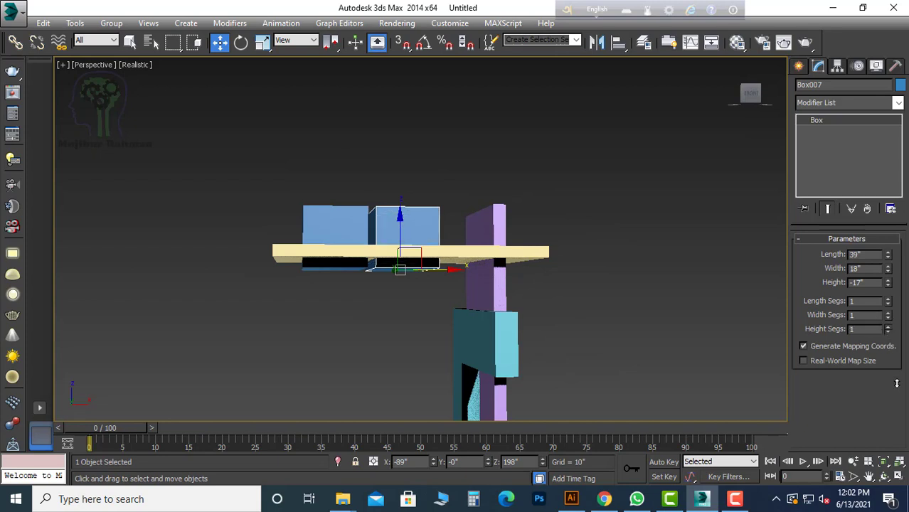
alt+middle_drag(453, 290, 478, 299)
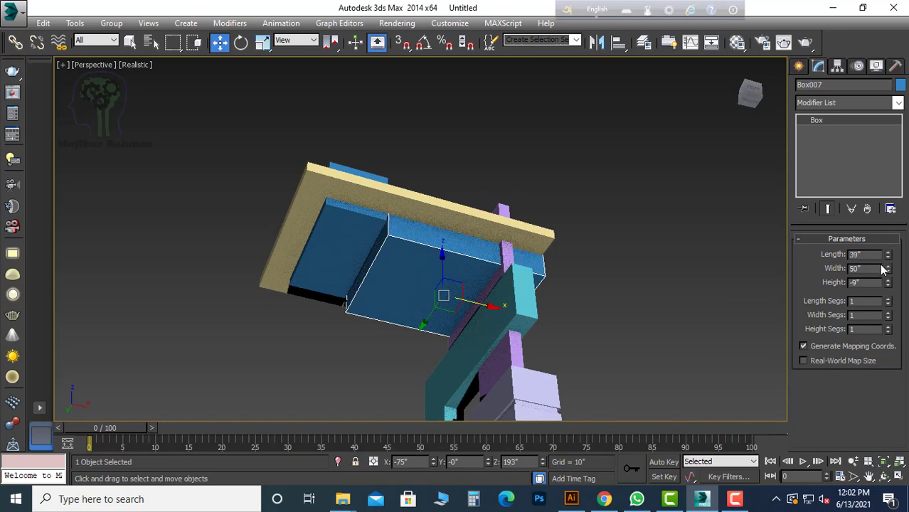
drag(888, 255, 889, 266)
- Subtract the outer blue box from the projecting slab with a Boolean to cut a rectangular opening
alt+middle_drag(595, 331, 725, 135)
click(799, 66)
click(849, 106)
click(824, 137)
click(821, 219)
click(846, 290)
click(389, 217)
alt+middle_drag(441, 227, 605, 206)
click(849, 105)
click(828, 118)
- Select all the pillar's parts and combine them into one group
scroll(524, 300, up, 6)
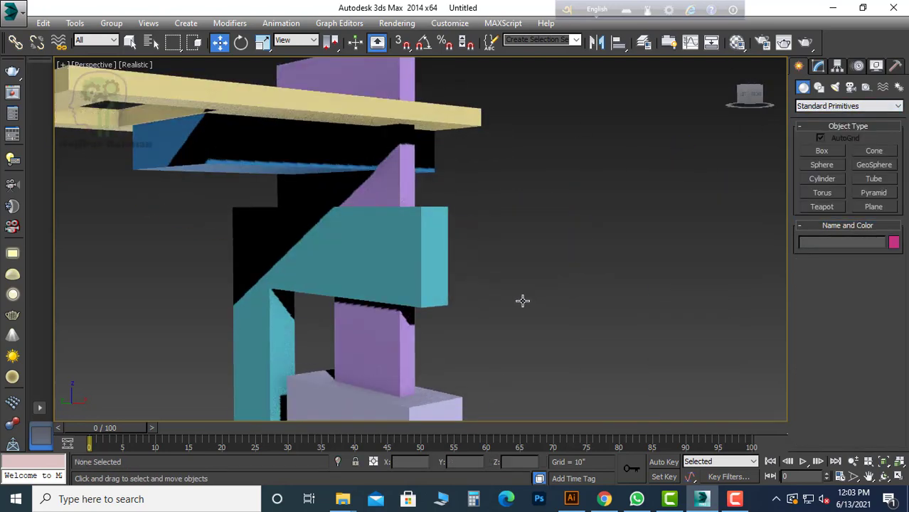
scroll(444, 243, down, 6)
drag(321, 134, 462, 387)
click(111, 23)
click(120, 37)
click(464, 272)
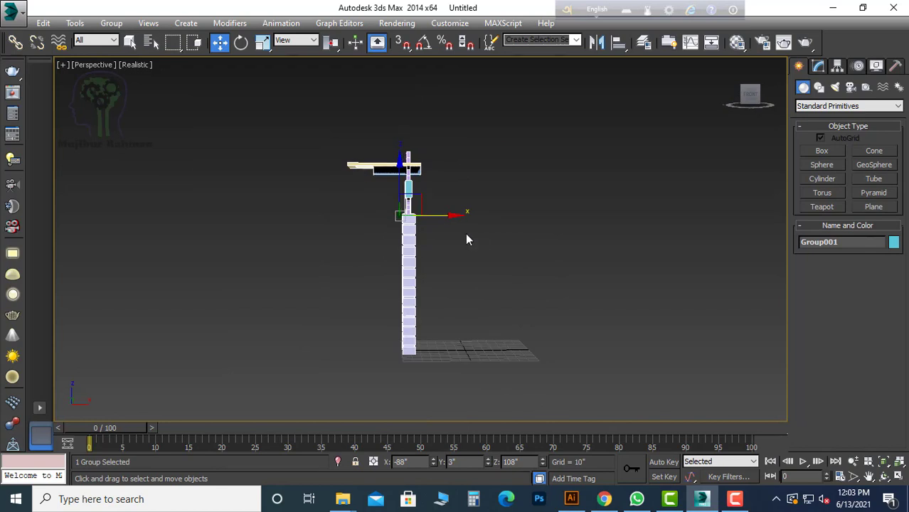
- Copy the pillar group along X to about 150" and mirror the copy so its slab projects the opposite way
mouse_move(467, 239)
shift+mouse_down()
mouse_move(670, 213)
mouse_move(670, 225)
shift+mouse_up()
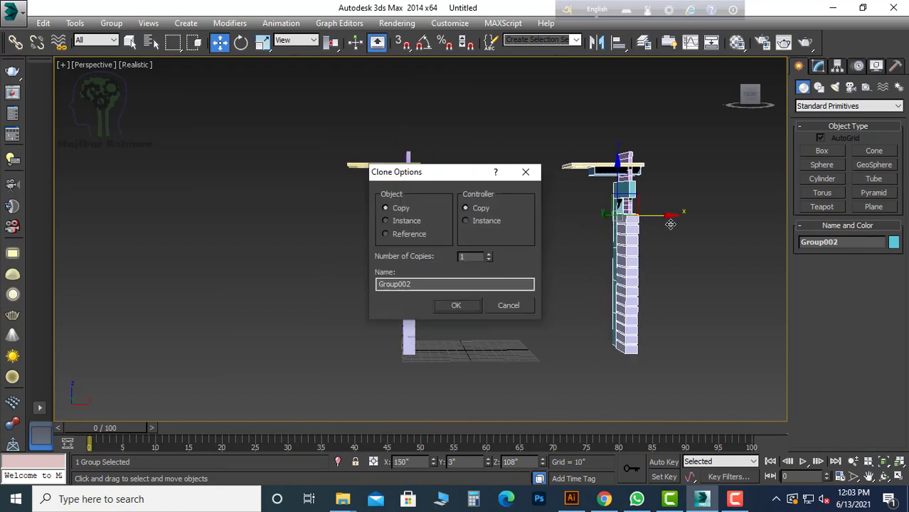
click(457, 307)
click(597, 43)
click(428, 348)
click(659, 304)
- Adjust the spacing between the two pillars by moving the mirrored group along X
mouse_move(665, 285)
alt+middle_down()
mouse_move(684, 254)
mouse_move(715, 264)
alt+middle_up()
click(510, 232)
drag(555, 201, 606, 194)
click(630, 259)
alt+middle_drag(640, 257, 592, 267)
click(574, 260)
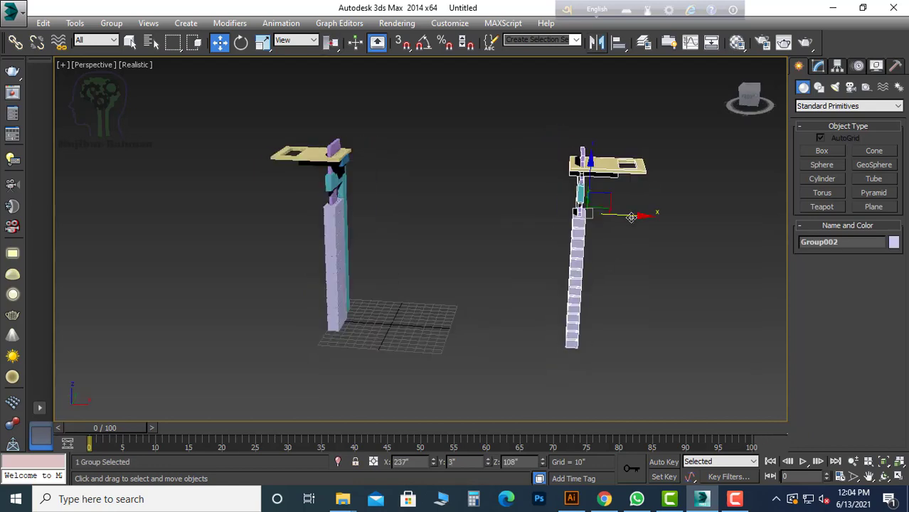
drag(631, 215, 603, 213)
click(620, 263)
alt+middle_drag(621, 263, 653, 310)
- Create a box about 39" square on the ground and move it between the two pillars, to X 73"
key(alt+w)
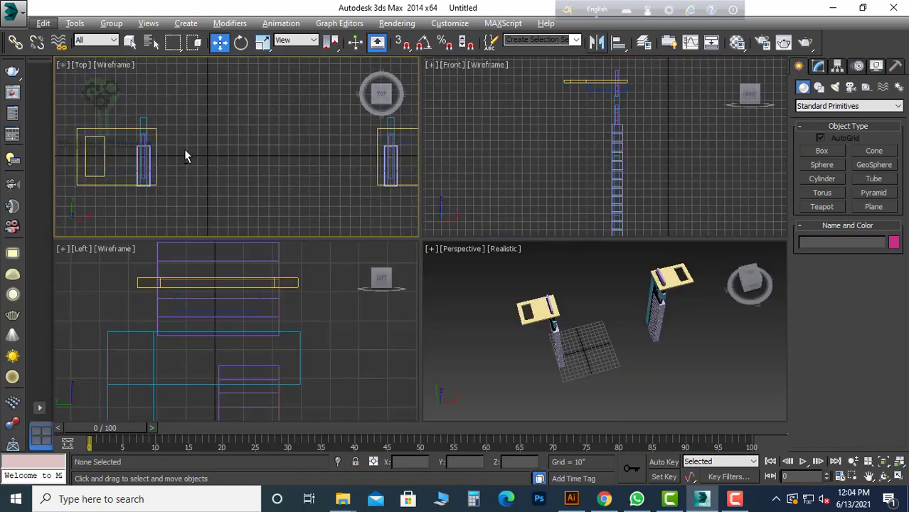
scroll(184, 152, up, 3)
key(b)
drag(199, 102, 271, 174)
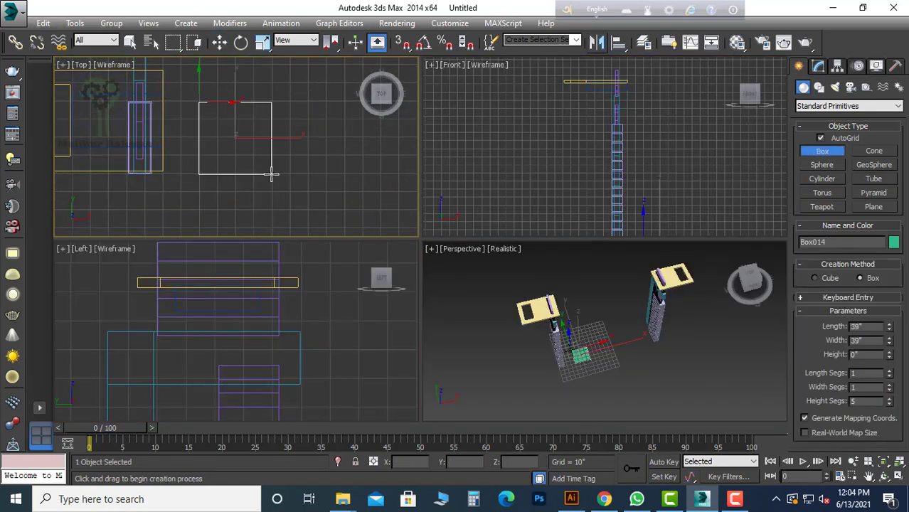
key(w)
scroll(213, 149, down, 2)
drag(212, 151, 293, 151)
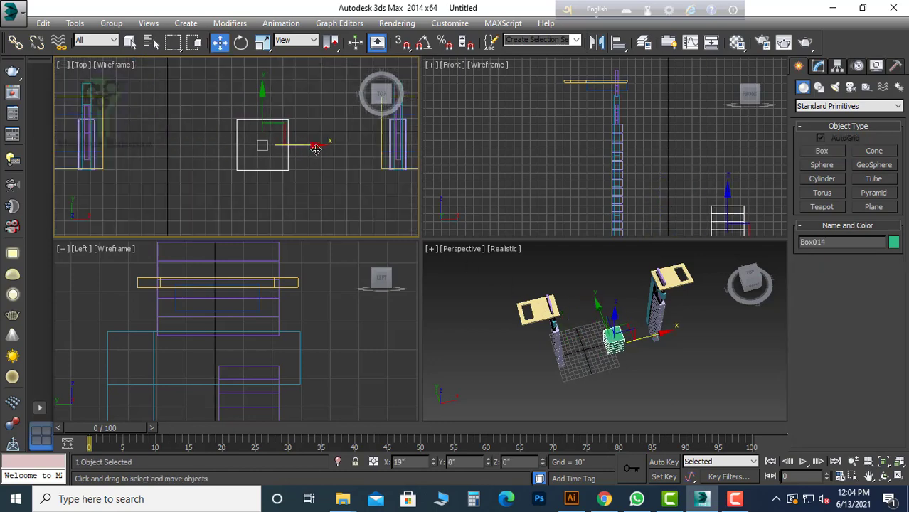
middle_drag(643, 359, 639, 361)
scroll(601, 186, down, 4)
- Set the middle box's height to 171" in the front view
key(alt+e)
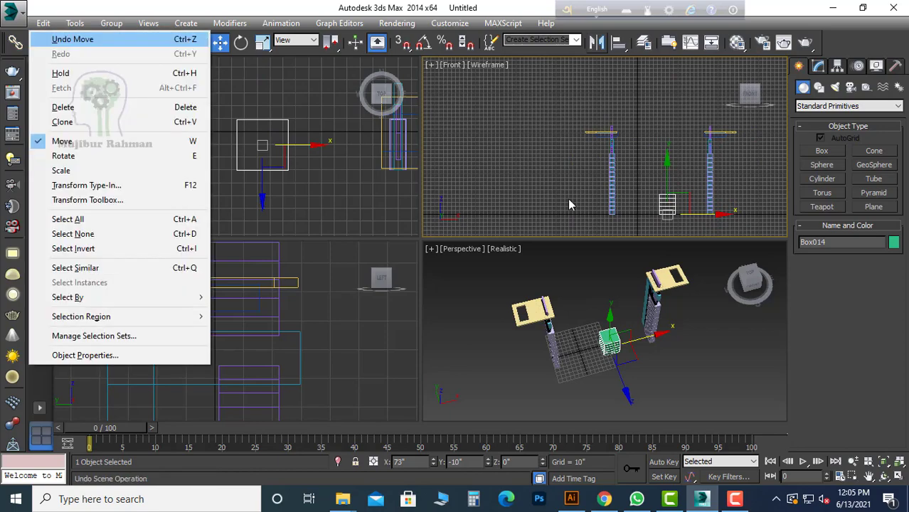
click(569, 201)
key(alt+w)
alt+middle_drag(569, 201, 588, 285)
key(f)
click(819, 66)
click(888, 281)
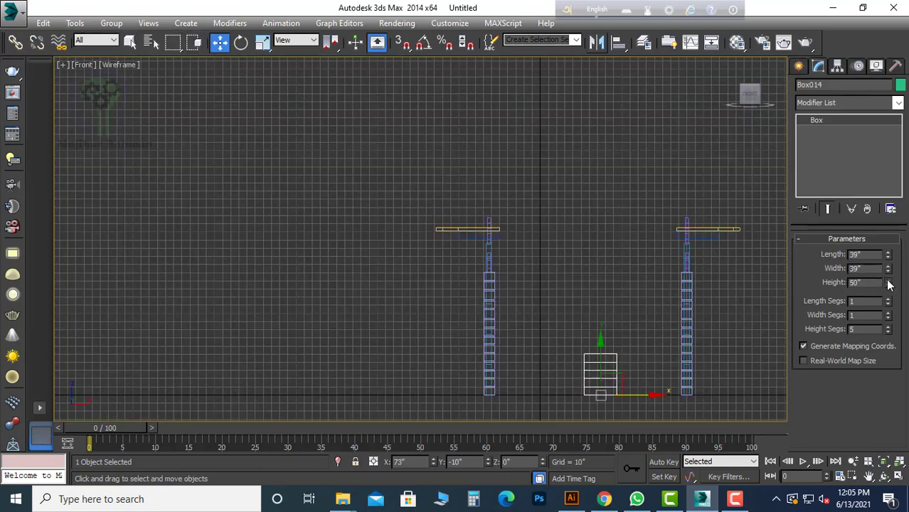
click(608, 224)
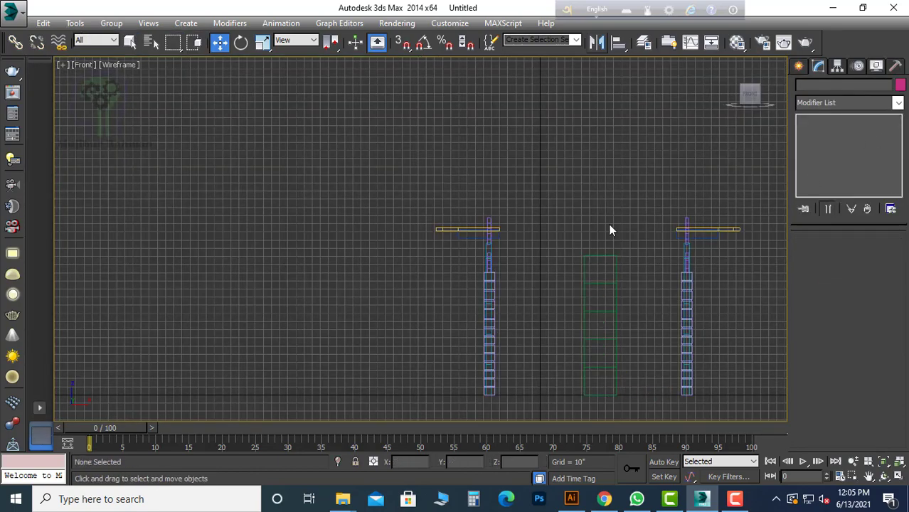
- Set the middle box's length to 42" and its width to 43"
key(alt+w)
click(574, 326)
key(alt+w)
alt+middle_drag(574, 326, 420, 343)
scroll(437, 298, up, 4)
click(446, 308)
click(888, 252)
click(888, 253)
click(889, 253)
click(888, 266)
click(889, 266)
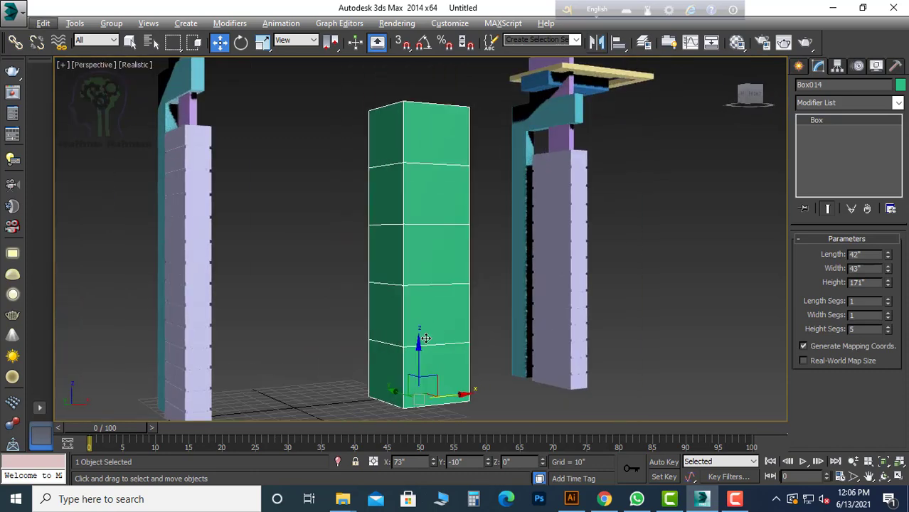
- Convert the middle box to an Editable Poly and move a horizontal row of its vertices upward
scroll(429, 326, up, 3)
right_click(429, 327)
click(613, 425)
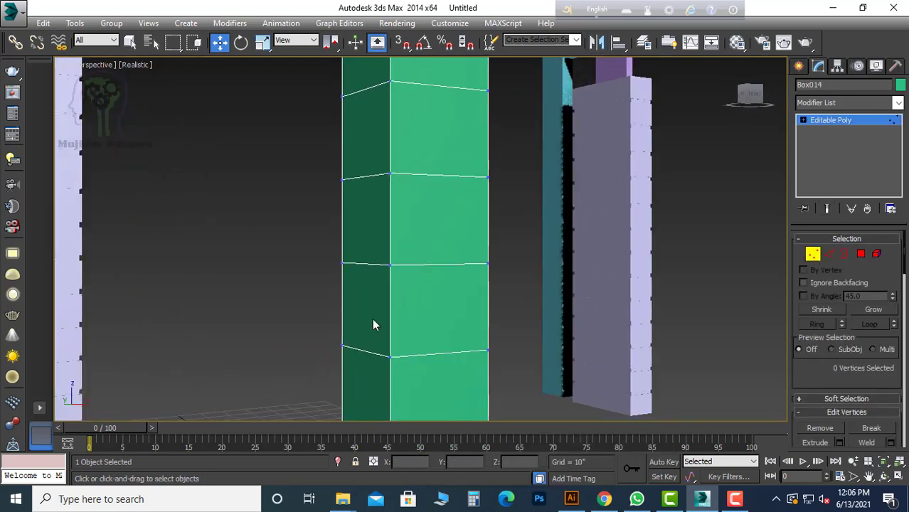
alt+middle_drag(373, 318, 363, 317)
drag(413, 246, 413, 230)
alt+middle_drag(384, 306, 470, 327)
- Inset the two adjacent side polygons of the box's second segment to form narrow borders
click(860, 254)
click(441, 307)
scroll(440, 313, up, 4)
scroll(439, 315, up, 2)
right_click(366, 260)
click(352, 329)
drag(396, 290, 396, 280)
click(303, 276)
right_click(297, 273)
right_click(297, 272)
click(283, 343)
drag(297, 322, 298, 314)
- Extrude both inset panels slightly inward to recess them into the box
click(416, 292)
scroll(415, 288, up, 3)
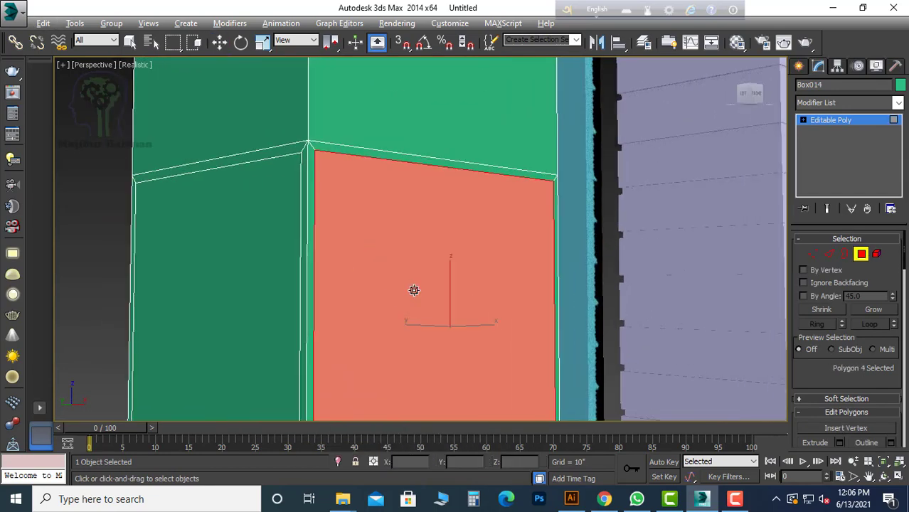
right_click(414, 288)
scroll(836, 388, down, 3)
click(839, 364)
drag(429, 266, 431, 315)
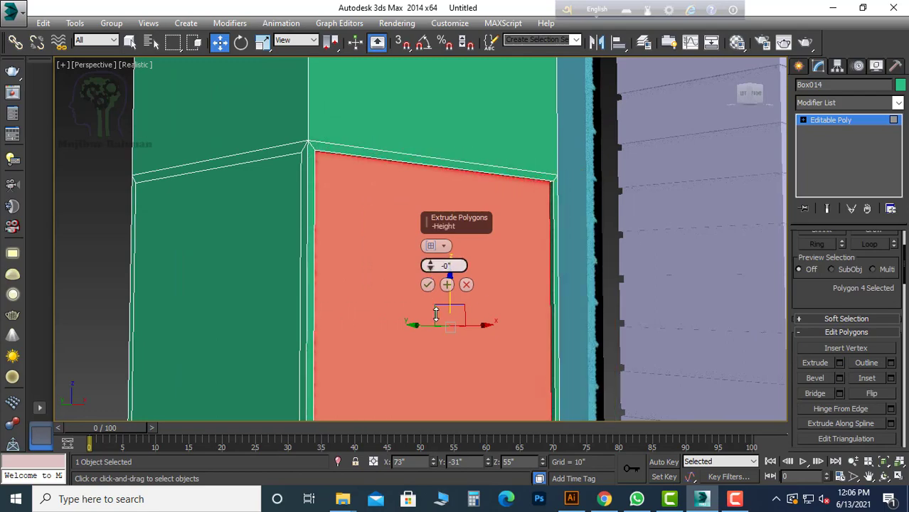
click(427, 284)
click(274, 299)
click(839, 363)
click(428, 285)
alt+middle_drag(427, 288, 396, 286)
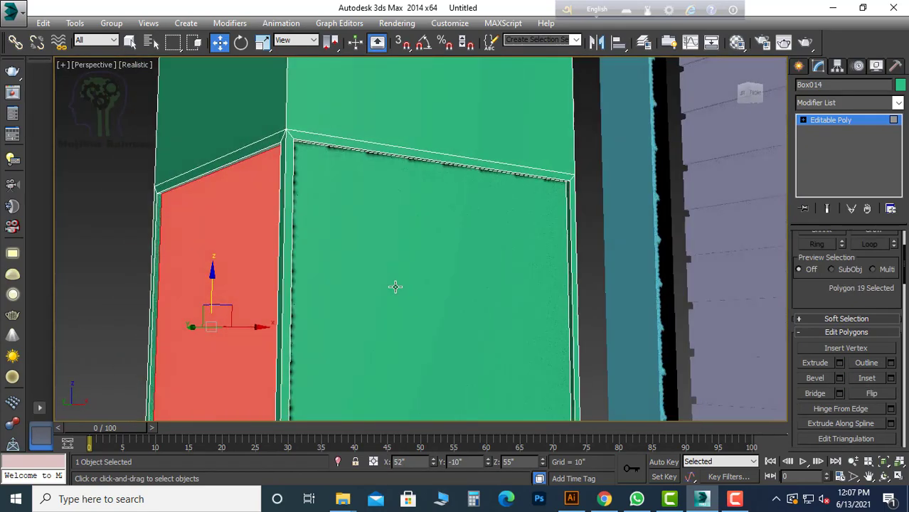
- Extrude the narrow border frames around both recessed panels 1" outward
click(395, 286)
scroll(890, 352, down, 3)
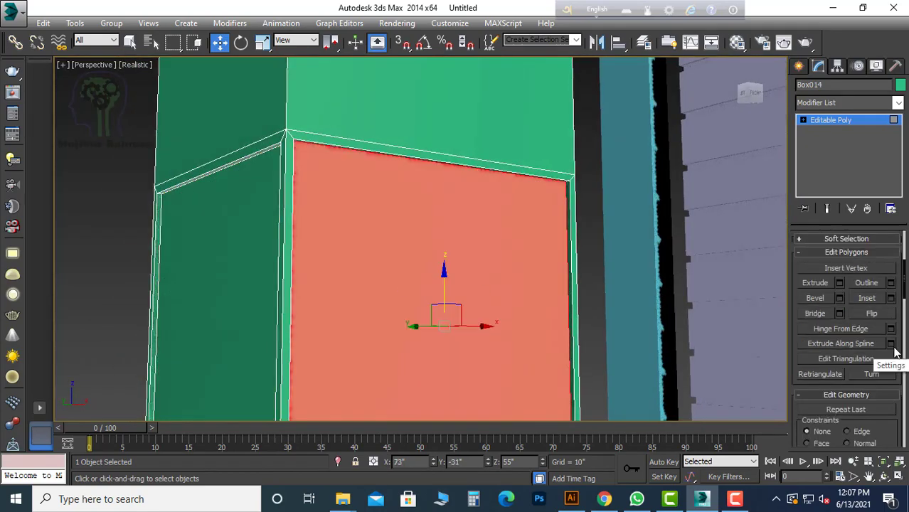
click(491, 165)
scroll(490, 165, down, 3)
shift+click(359, 202)
click(839, 285)
drag(430, 266, 431, 254)
alt+middle_drag(455, 278, 547, 295)
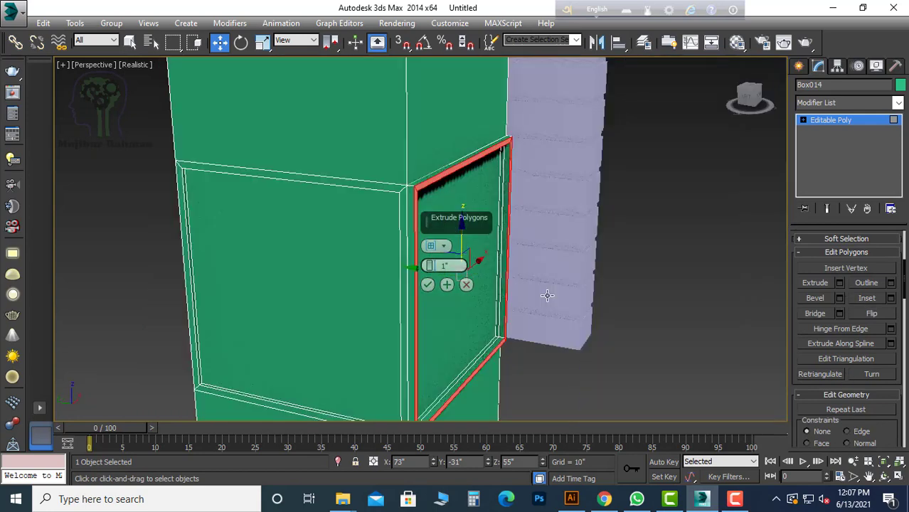
click(427, 284)
click(284, 292)
click(839, 282)
click(429, 285)
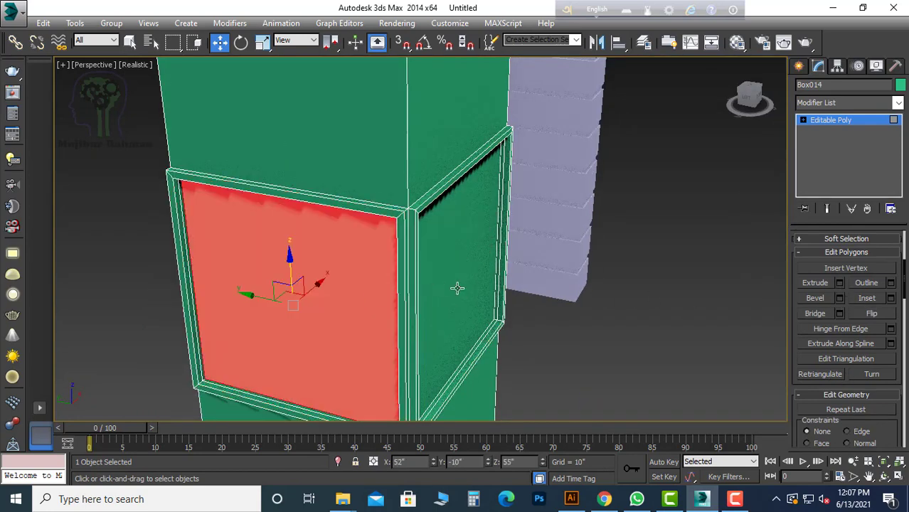
- Detach the two recessed panels from the middle box as a separate object, and leave polygon editing
ctrl+click(458, 287)
scroll(875, 345, down, 4)
click(871, 413)
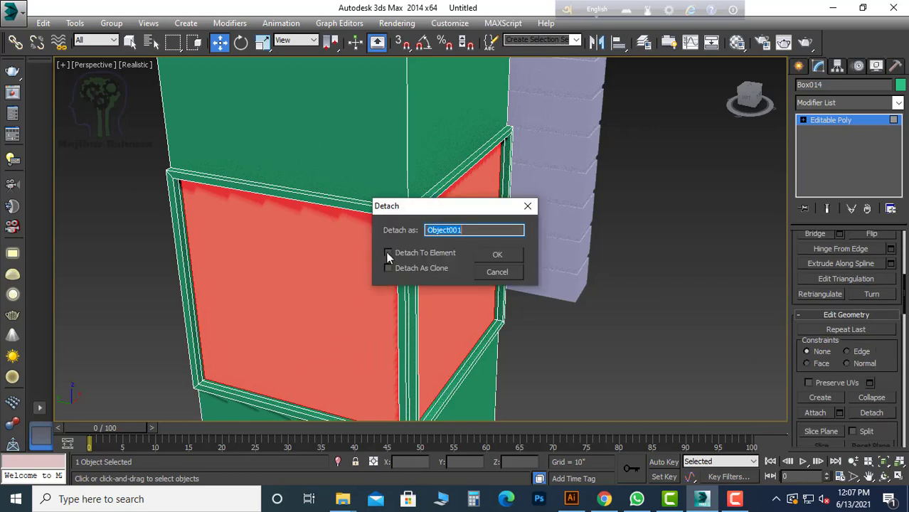
click(497, 255)
right_click(678, 189)
right_click(632, 295)
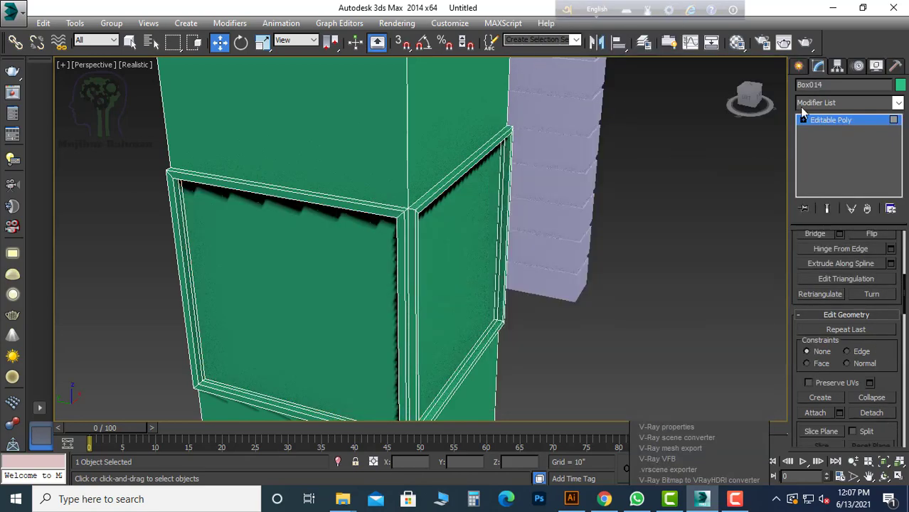
click(798, 66)
click(651, 203)
scroll(406, 333, down, 5)
alt+middle_drag(407, 333, 435, 362)
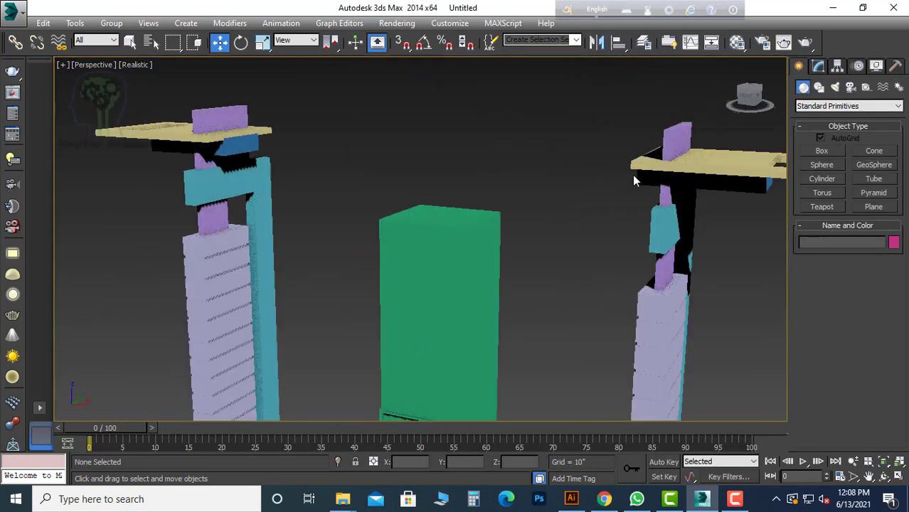
- Draw a box about 3" by 28" on the blue block's inner face and extrude it across to the opposite pillar as a beam
click(822, 151)
scroll(230, 145, up, 4)
scroll(230, 146, up, 2)
drag(222, 138, 288, 164)
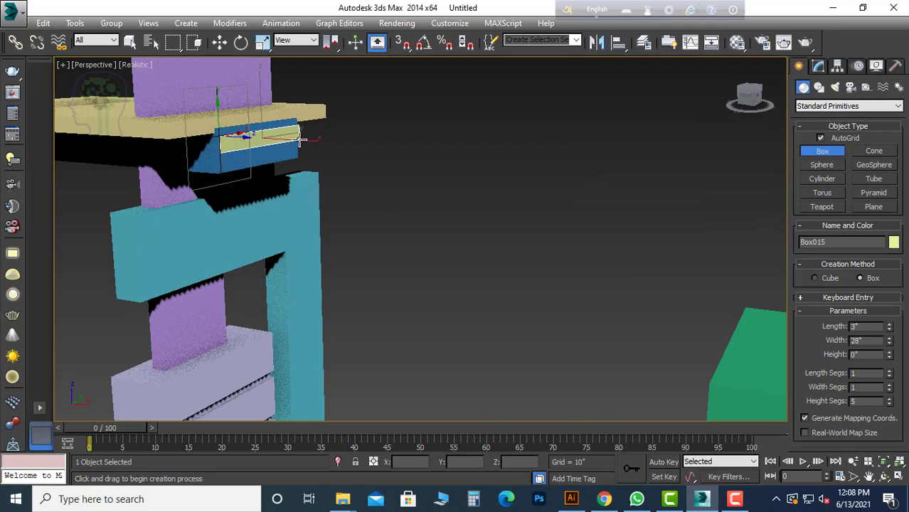
click(353, 191)
key(w)
alt+middle_drag(355, 193, 276, 143)
alt+middle_drag(395, 246, 492, 272)
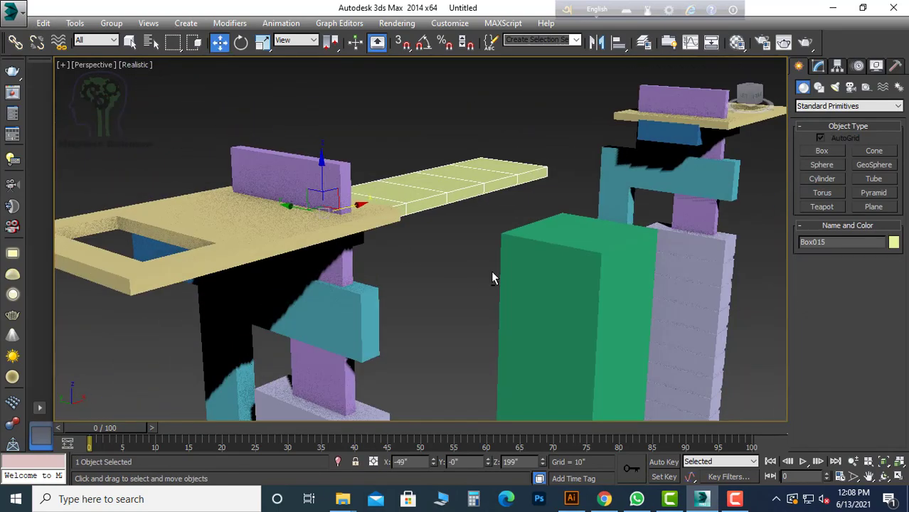
- Set the connecting beam's width to 29"
click(818, 66)
alt+middle_drag(455, 220, 370, 164)
mouse_move(888, 268)
mouse_down()
mouse_move(890, 254)
mouse_move(890, 264)
mouse_up()
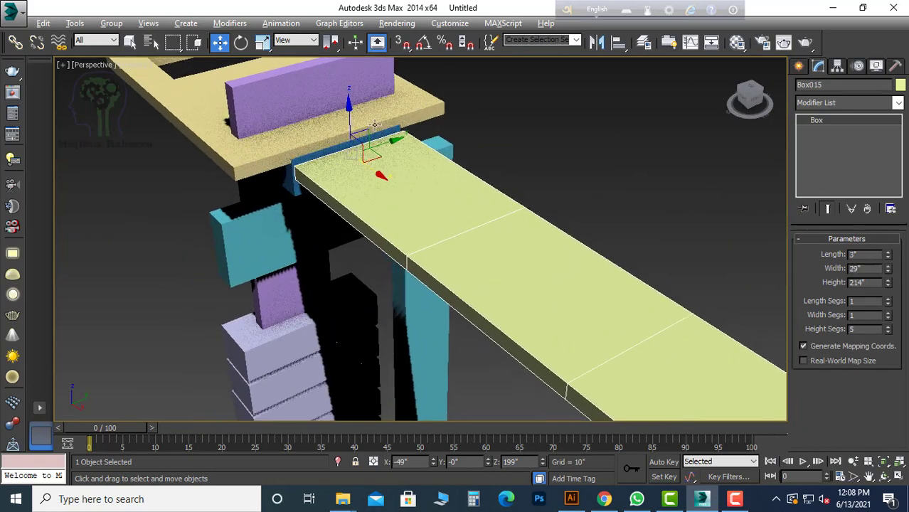
scroll(393, 193, up, 6)
scroll(393, 194, down, 8)
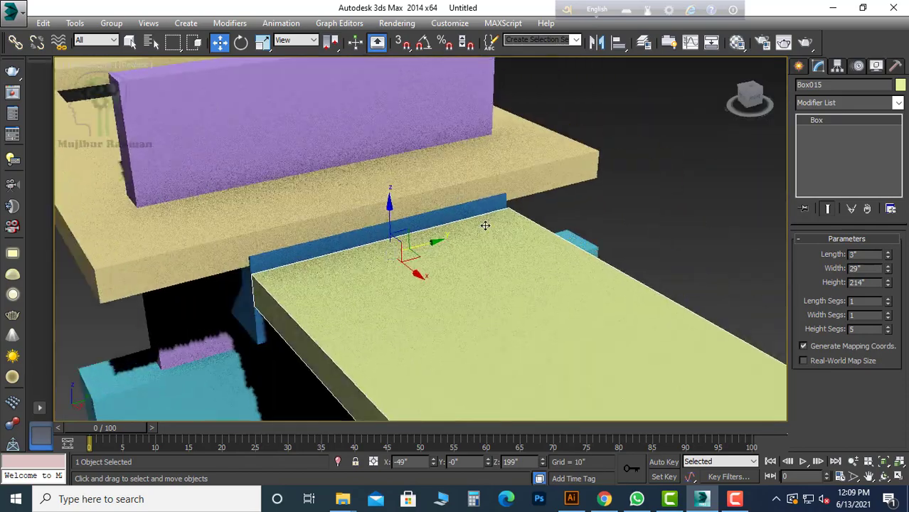
click(427, 206)
alt+middle_drag(427, 206, 491, 153)
- Move the central green box column so it stands beneath the connecting beam
click(384, 370)
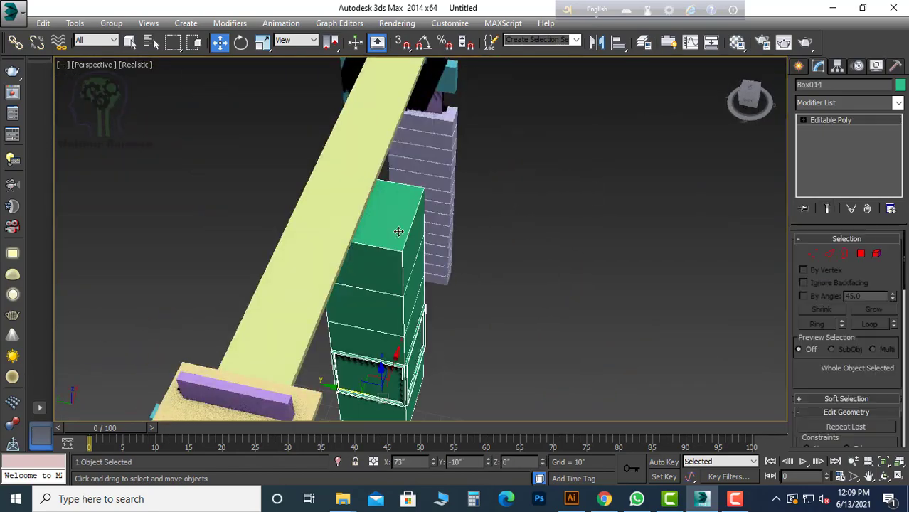
scroll(404, 380, down, 5)
drag(405, 380, 454, 313)
alt+middle_drag(591, 334, 491, 299)
alt+click(472, 274)
alt+middle_drag(402, 267, 375, 183)
click(420, 332)
alt+middle_drag(420, 332, 409, 363)
- Draw a small narrow box crosswise on the beam near its first pillar end, working in the Top view
click(364, 148)
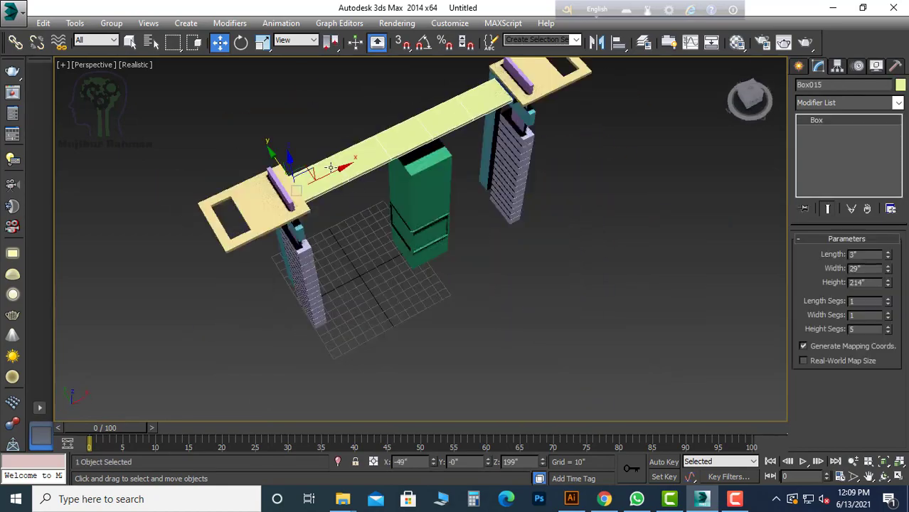
scroll(364, 147, up, 4)
alt+middle_drag(385, 208, 430, 235)
scroll(430, 236, up, 3)
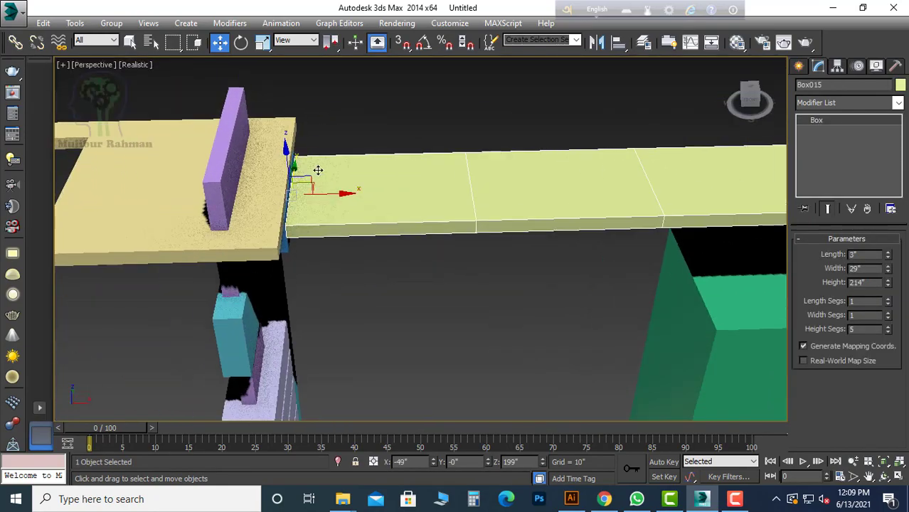
key(alt+w)
scroll(186, 144, up, 2)
key(alt+w)
scroll(296, 236, up, 3)
click(799, 66)
click(822, 151)
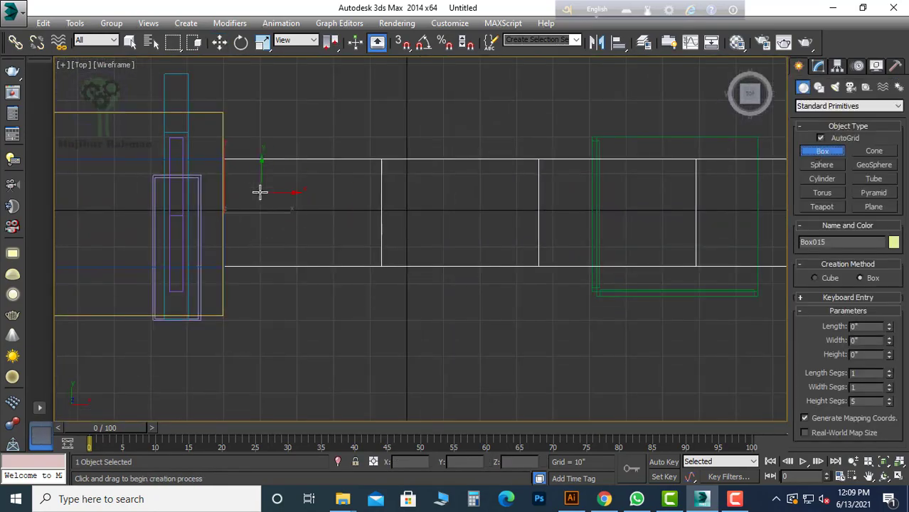
drag(269, 252, 269, 252)
click(276, 238)
key(w)
- Lower the small box to Z 196" so it passes through the beam's thickness
key(alt+w)
scroll(557, 304, up, 5)
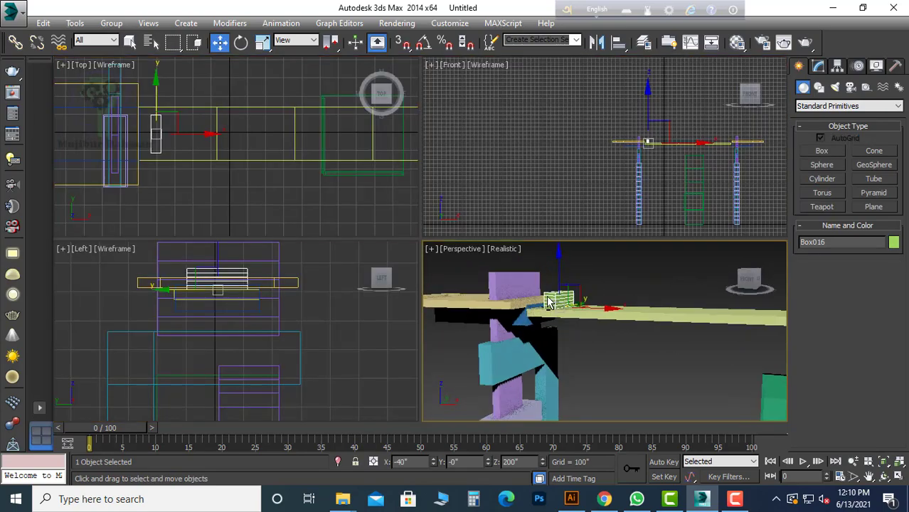
alt+middle_drag(556, 305, 562, 310)
key(alt+w)
alt+middle_drag(394, 243, 354, 288)
shift+drag(410, 294, 410, 294)
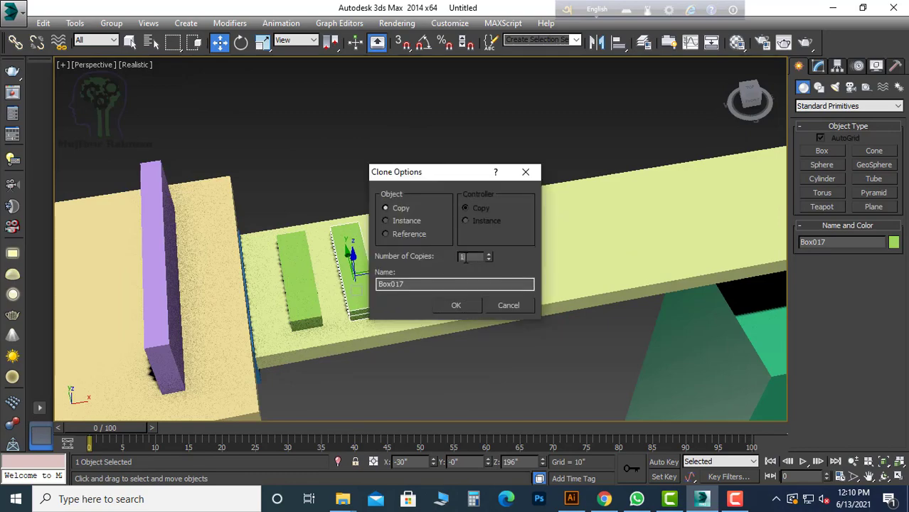
click(461, 301)
scroll(429, 300, down, 5)
scroll(707, 248, up, 3)
scroll(707, 248, down, 2)
key(ctrl+z)
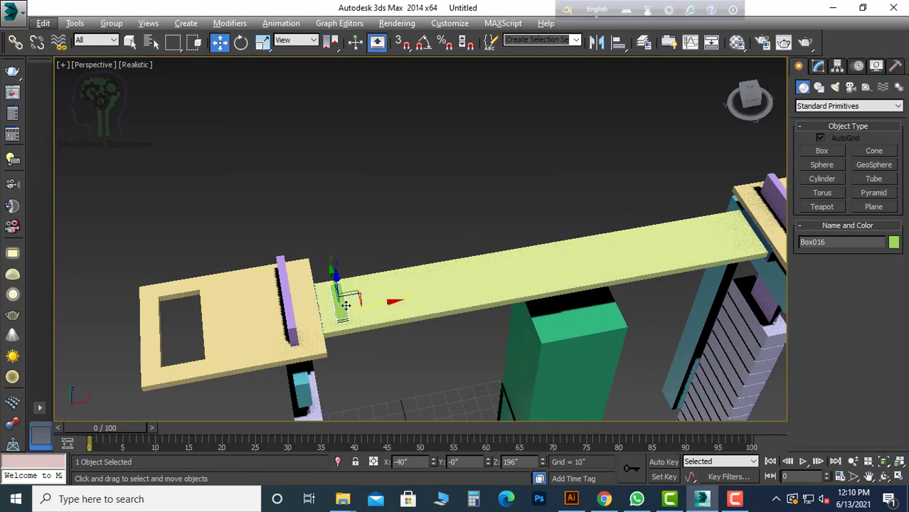
- Copy the small box 20 times at even spacing along the beam and delete the surplus copies beyond its far end
scroll(345, 305, up, 7)
shift+drag(383, 322, 514, 297)
double_click(462, 258)
text(20)
click(456, 305)
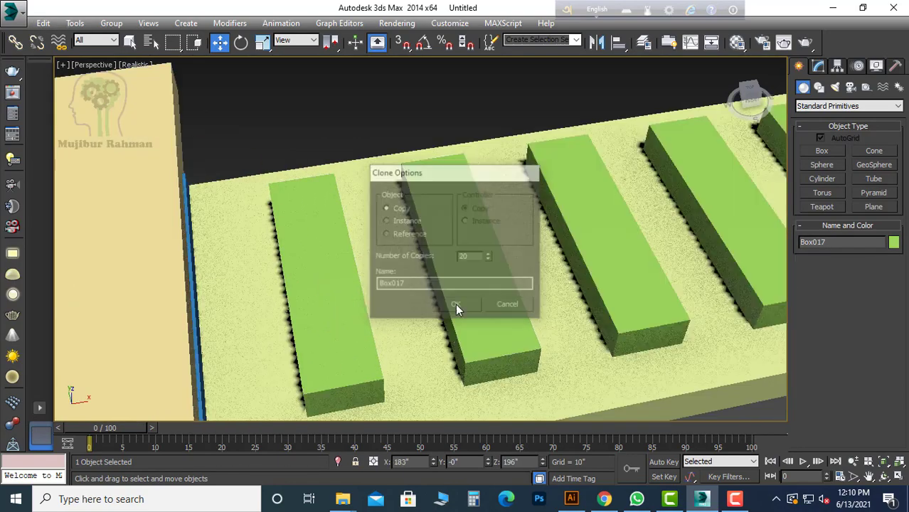
scroll(388, 319, down, 7)
scroll(773, 250, up, 3)
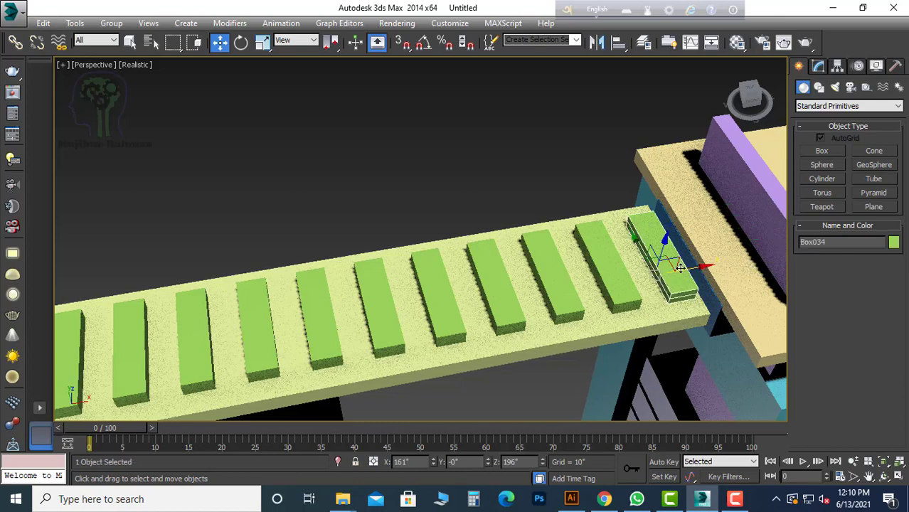
- Lengthen the connecting beam to about 217" so it meets the far pillar
click(601, 276)
alt+middle_drag(601, 276, 562, 320)
click(690, 214)
alt+middle_drag(690, 320, 672, 327)
click(662, 355)
click(822, 72)
click(889, 281)
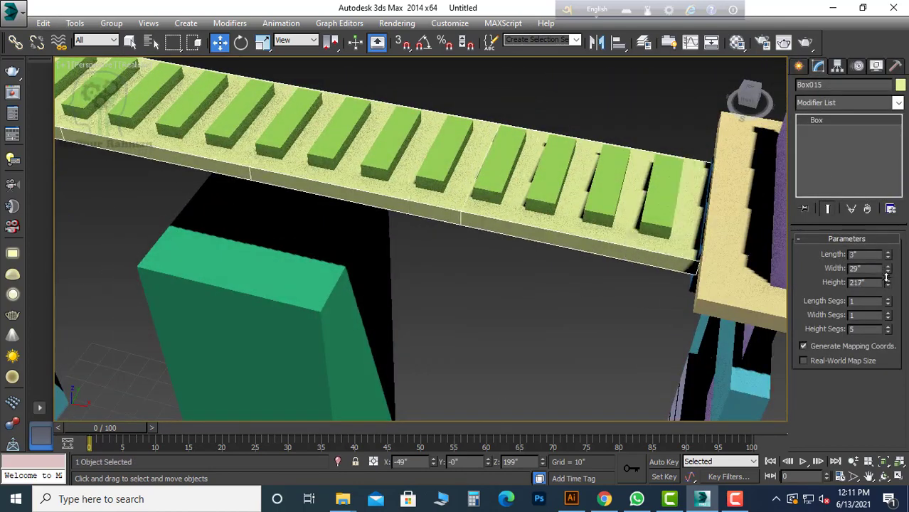
drag(887, 278, 886, 276)
click(512, 306)
alt+middle_drag(512, 306, 520, 285)
click(546, 248)
- Start a ProBoolean subtraction on the beam and cut out the small box nearest the far pillar
click(799, 65)
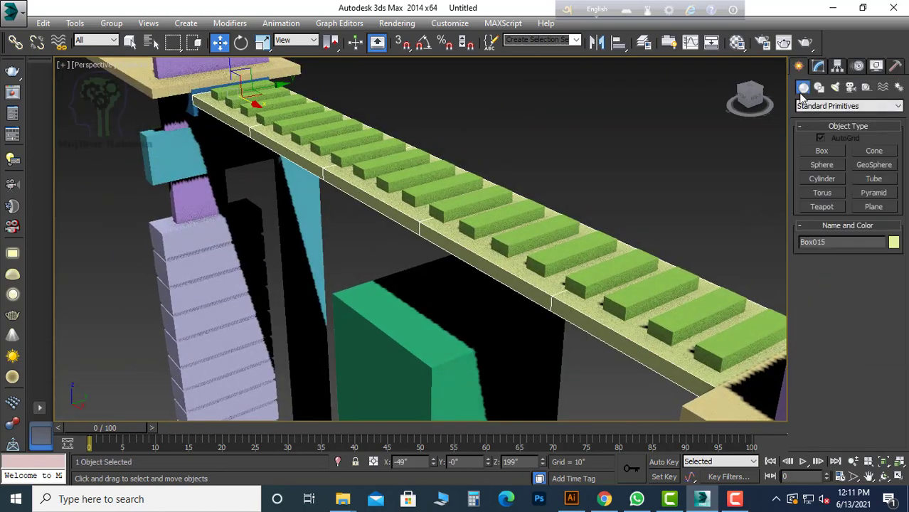
click(846, 105)
click(825, 122)
click(822, 221)
click(838, 293)
click(737, 341)
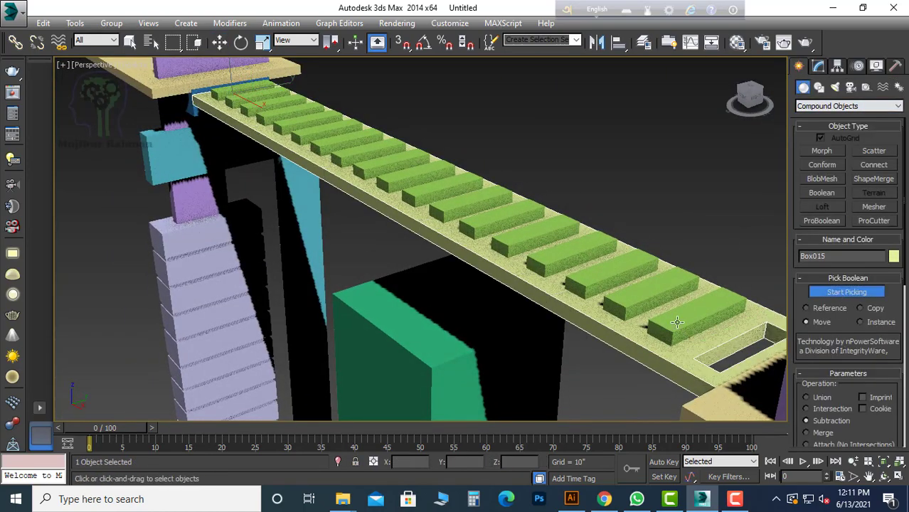
- Subtract all the remaining small boxes from the beam to form a row of rectangular slots
click(690, 318)
click(648, 295)
click(610, 275)
click(571, 254)
click(536, 237)
click(501, 219)
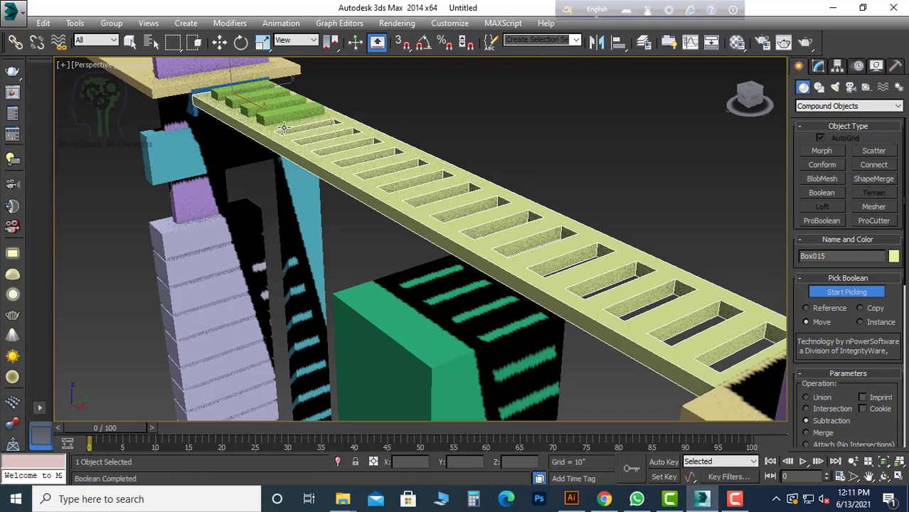
click(284, 120)
scroll(235, 105, up, 3)
click(288, 103)
click(257, 92)
click(236, 83)
scroll(243, 142, down, 6)
- Draw a small post box about 7" by 5" and 23" high on top of the central green column
click(814, 108)
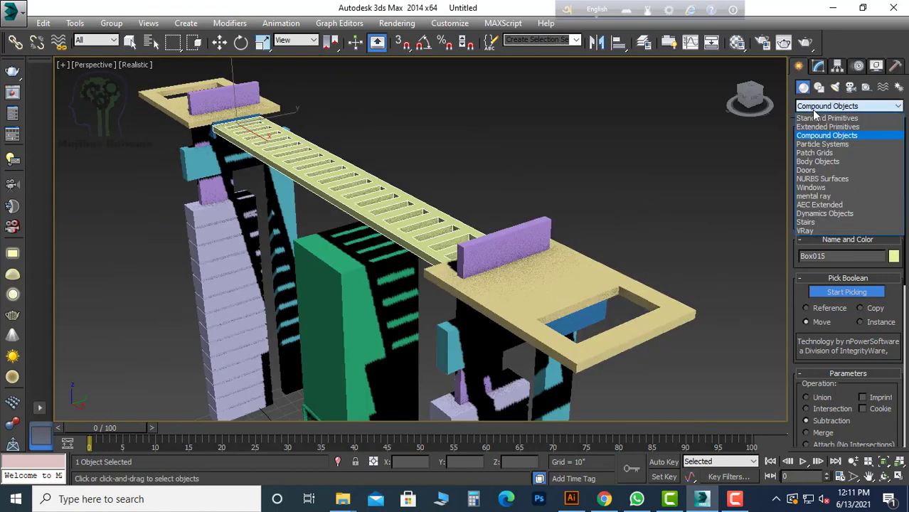
click(826, 118)
click(822, 151)
scroll(426, 235, down, 4)
alt+middle_drag(427, 235, 470, 213)
scroll(489, 183, up, 8)
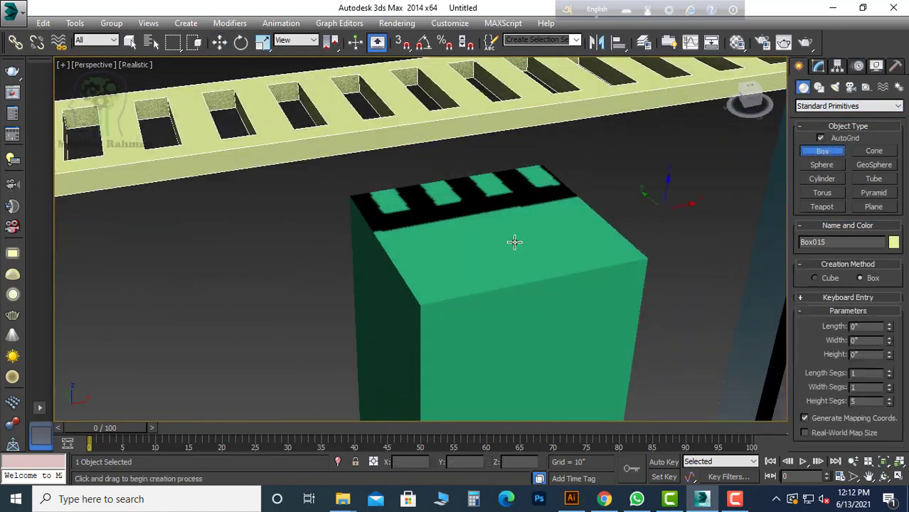
drag(426, 236, 446, 250)
click(447, 123)
key(w)
alt+middle_drag(491, 187, 492, 136)
- Set the post's height to 27" so it reaches the beam, and shift it about 7" along X
click(819, 65)
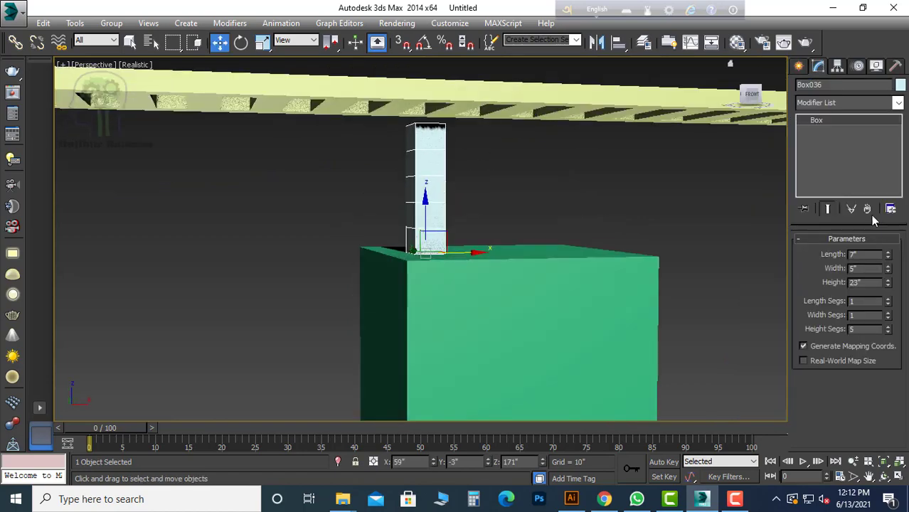
drag(889, 270, 889, 266)
alt+middle_drag(626, 196, 604, 250)
drag(471, 226, 513, 230)
alt+middle_drag(612, 238, 619, 153)
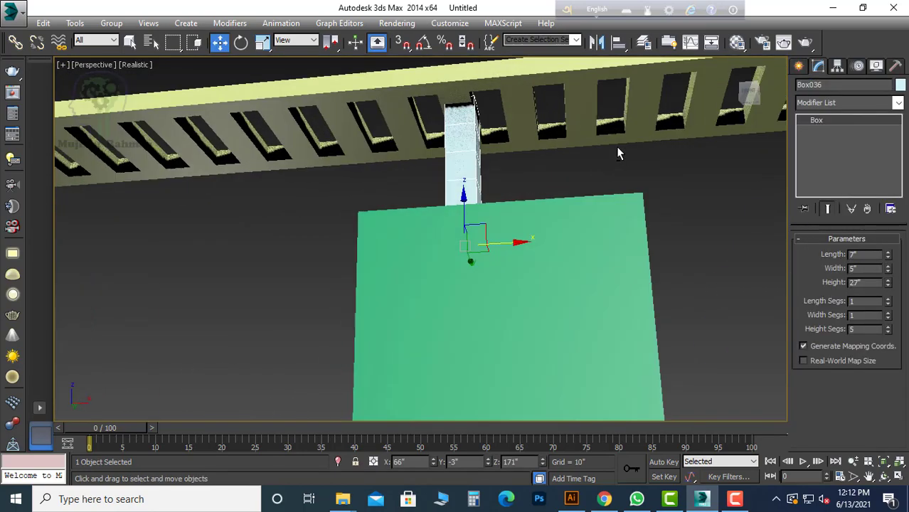
- Copy the post once along X to make a second post beside it on the green column
shift+drag(572, 249, 582, 248)
click(457, 305)
click(683, 231)
mouse_move(683, 231)
alt+middle_down()
mouse_move(604, 215)
mouse_move(478, 326)
mouse_move(572, 271)
mouse_move(607, 292)
alt+middle_up()
scroll(604, 216, down, 4)
scroll(572, 271, down, 5)
scroll(511, 280, up, 6)
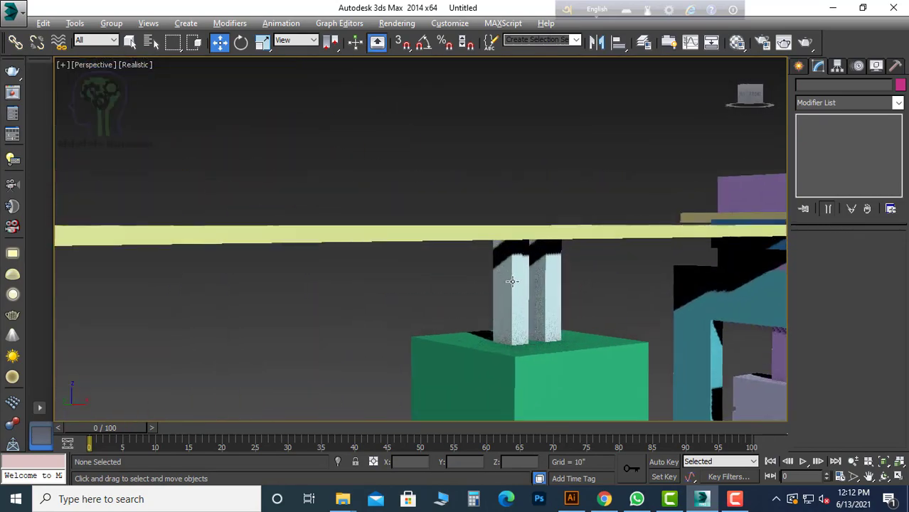
- Copy both posts together across the column's top to make four supports, and adjust the new pair along Y
click(512, 285)
ctrl+click(544, 297)
shift+drag(459, 274, 459, 274)
click(457, 304)
alt+middle_drag(569, 235, 588, 310)
drag(449, 304, 462, 298)
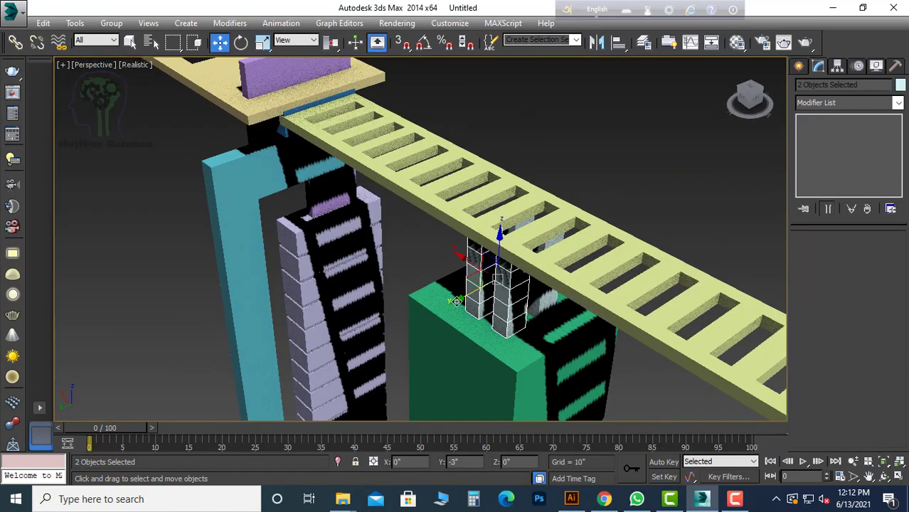
alt+middle_drag(469, 234, 446, 129)
click(446, 130)
- Draw a large ground plane beneath the whole gate structure
scroll(446, 130, down, 6)
alt+middle_drag(462, 285, 481, 297)
scroll(480, 297, up, 2)
click(799, 66)
click(874, 207)
scroll(591, 225, down, 2)
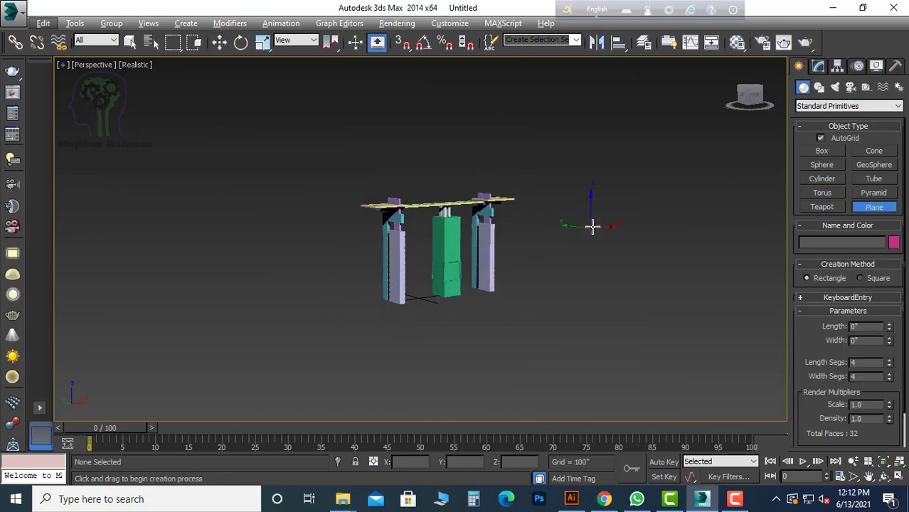
alt+middle_drag(590, 226, 590, 185)
drag(213, 107, 782, 416)
key(w)
alt+middle_drag(596, 291, 589, 217)
scroll(501, 203, up, 4)
alt+middle_drag(498, 285, 517, 292)
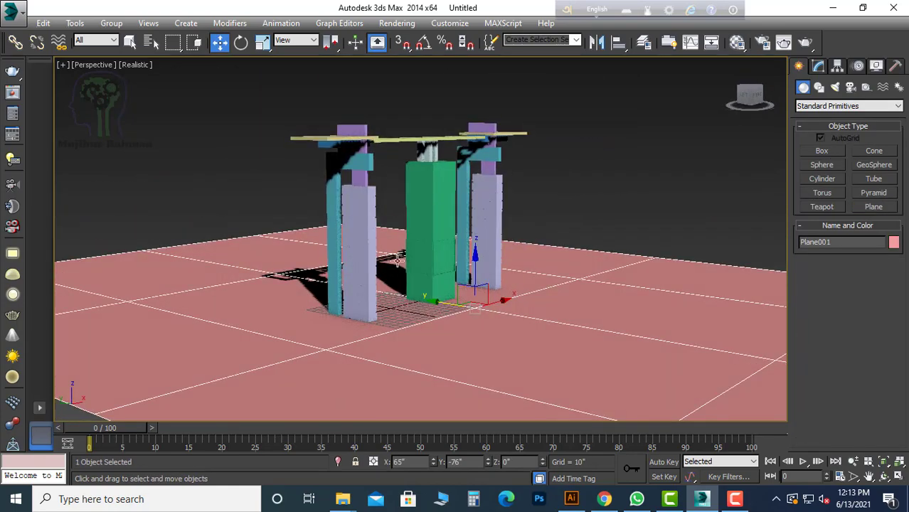
alt+middle_drag(398, 261, 398, 275)
- Ungroup the near pillar and its attached parts
scroll(398, 275, down, 3)
scroll(376, 313, up, 6)
click(375, 313)
click(111, 22)
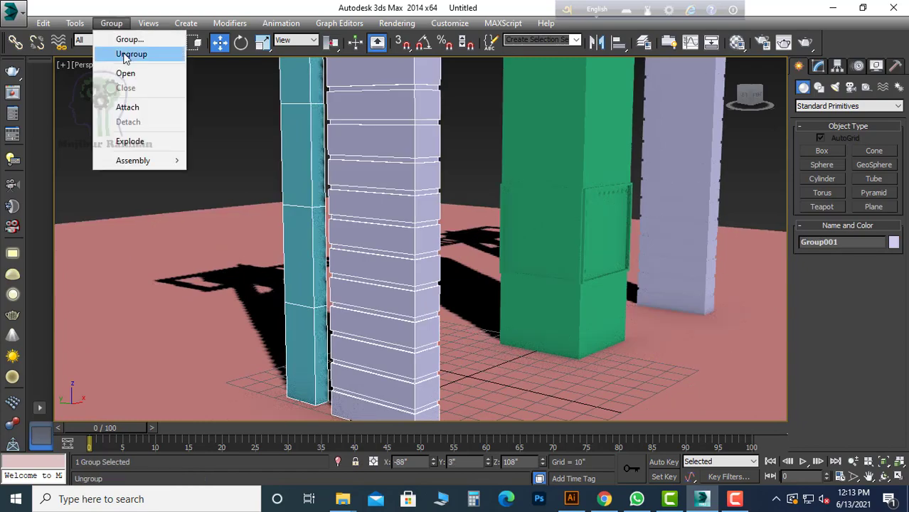
click(132, 53)
scroll(416, 199, down, 4)
scroll(416, 199, up, 2)
click(738, 43)
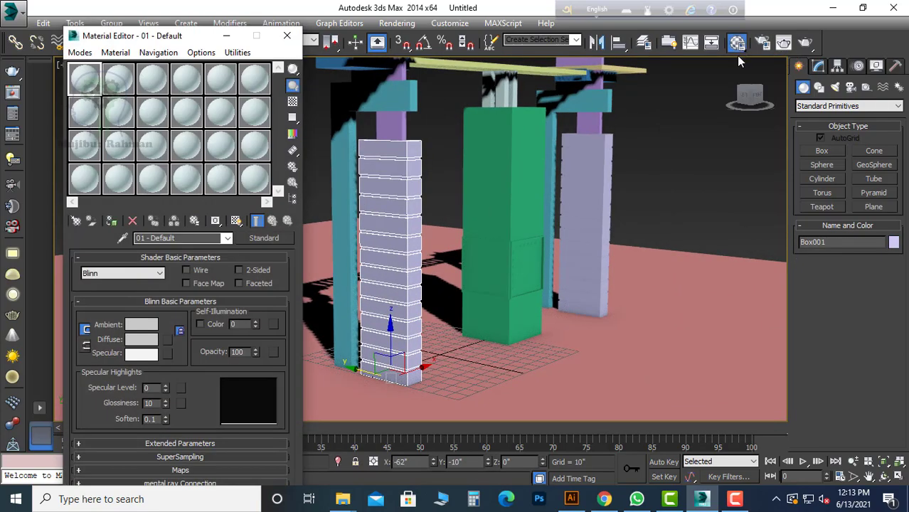
click(286, 37)
click(672, 203)
scroll(568, 243, down, 3)
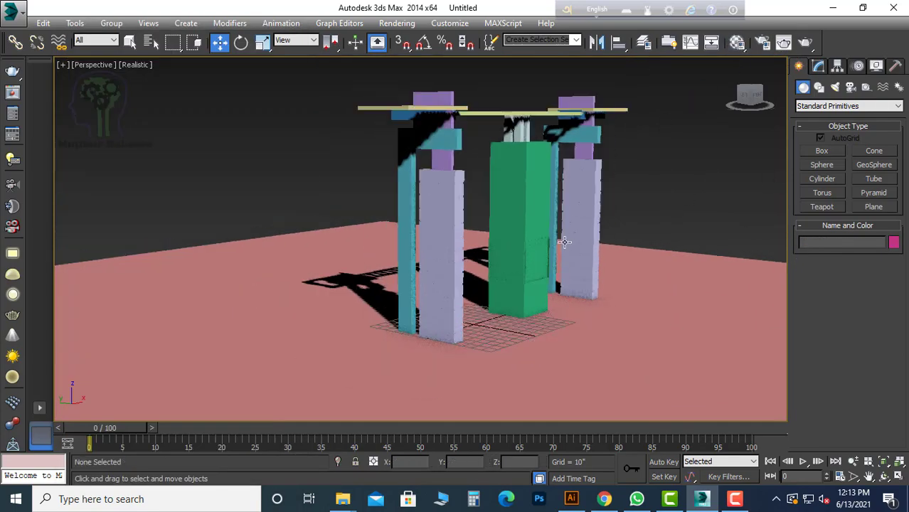
alt+middle_drag(568, 243, 444, 258)
scroll(445, 258, up, 3)
alt+middle_drag(445, 291, 605, 379)
click(735, 499)
click(845, 438)
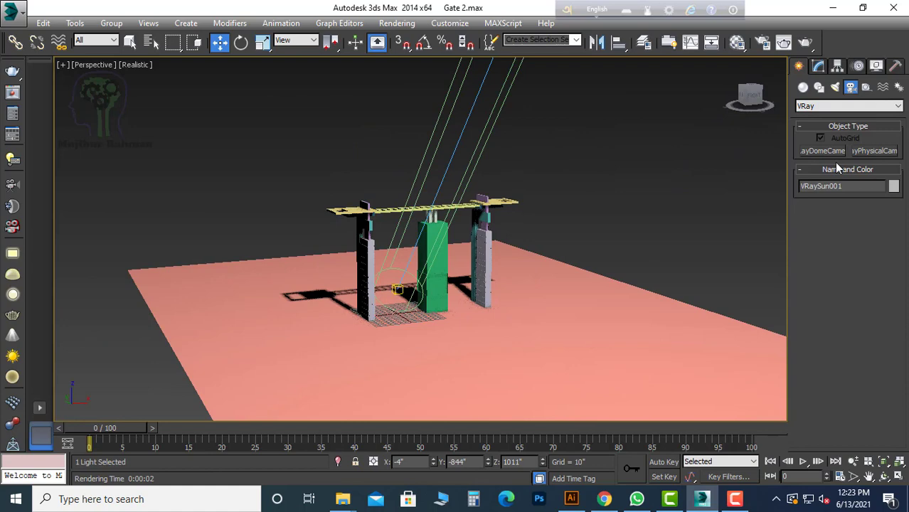
- Place a VRay physical camera on the ground in front of the gate, aimed toward it
click(874, 151)
drag(491, 374, 469, 332)
right_click(470, 331)
alt+middle_drag(470, 332, 569, 331)
click(468, 352)
key(ctrl+z)
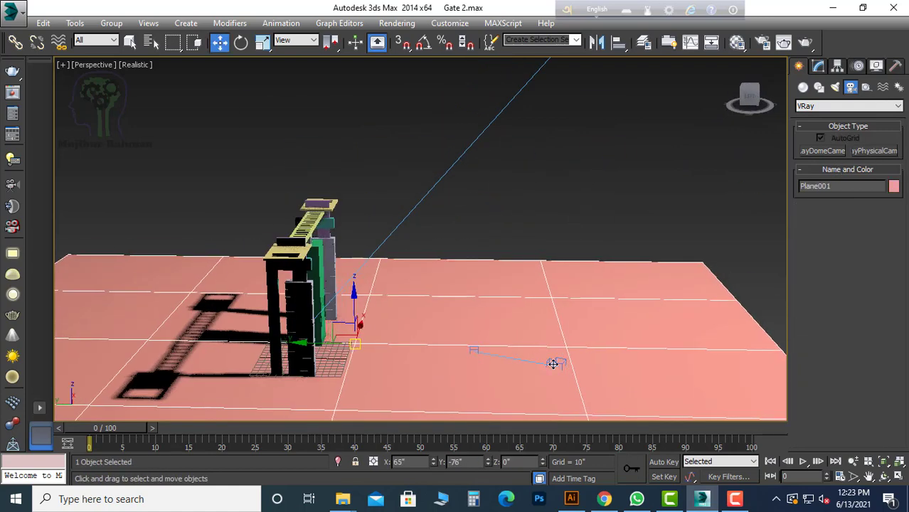
- Raise the camera and its target above the ground plane
click(557, 364)
drag(468, 347, 430, 315)
click(562, 340)
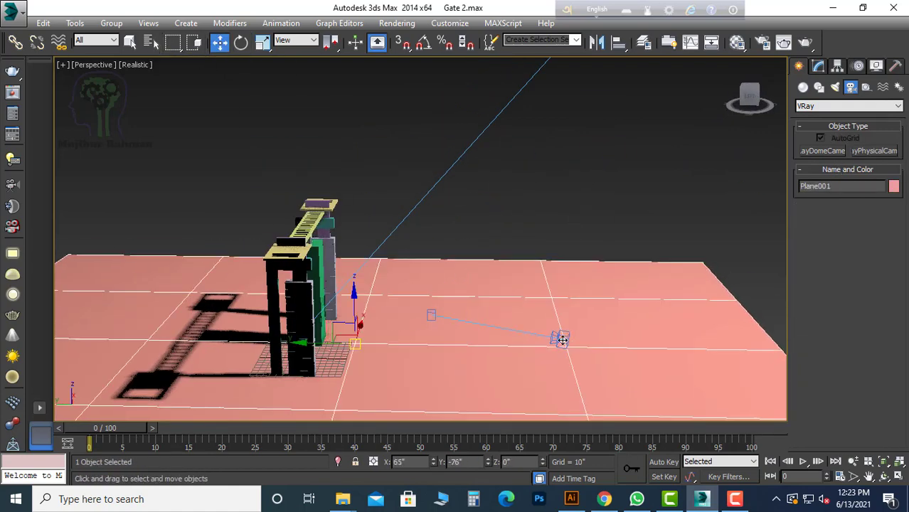
- Look through the VRay camera and move it farther back from the gate in the Left view
click(564, 339)
key(c)
key(alt+w)
drag(291, 349, 344, 349)
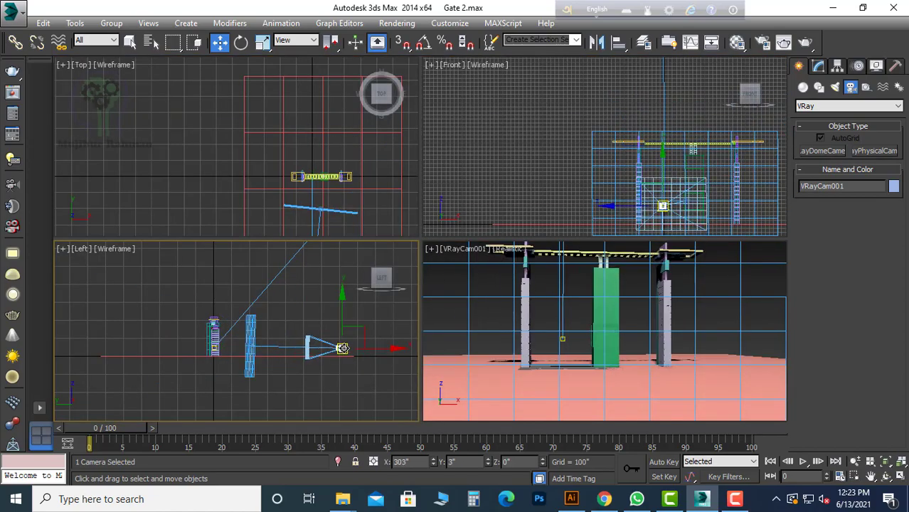
- Reposition the camera in the Top view and start a render of the camera view
scroll(294, 142, down, 3)
drag(295, 140, 294, 183)
click(732, 280)
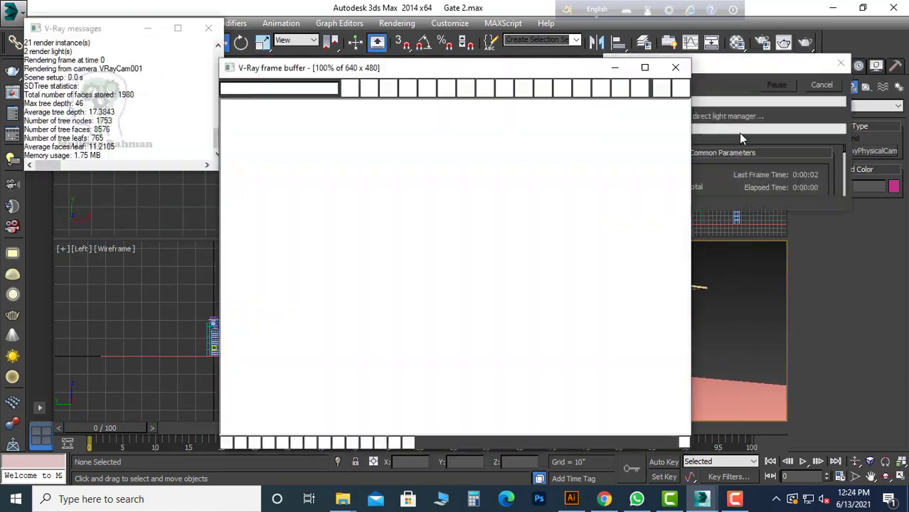
- Inspect the camera render at different zoom levels and close the V-Ray frame buffer
scroll(465, 264, up, 1)
scroll(464, 267, down, 1)
click(675, 67)
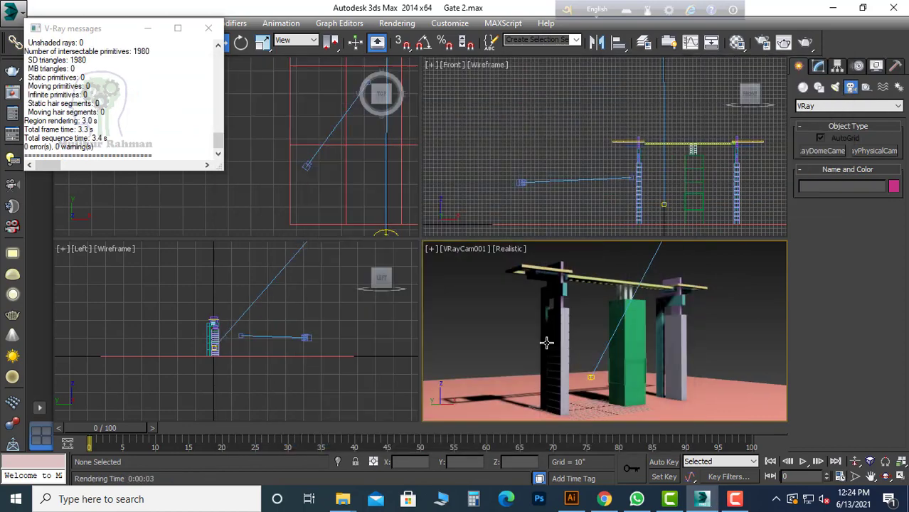
- Open the Material Editor and convert the first five sample materials to VRayMtl
key(m)
click(264, 239)
click(357, 298)
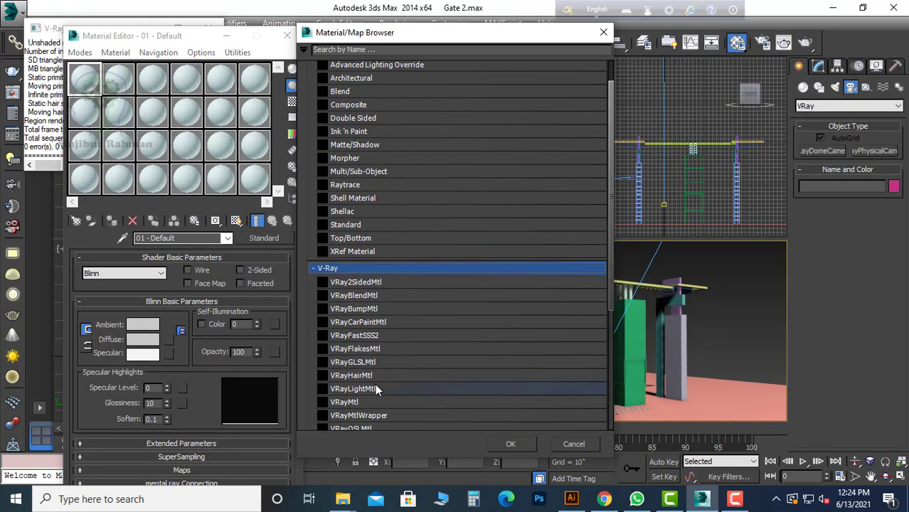
double_click(365, 403)
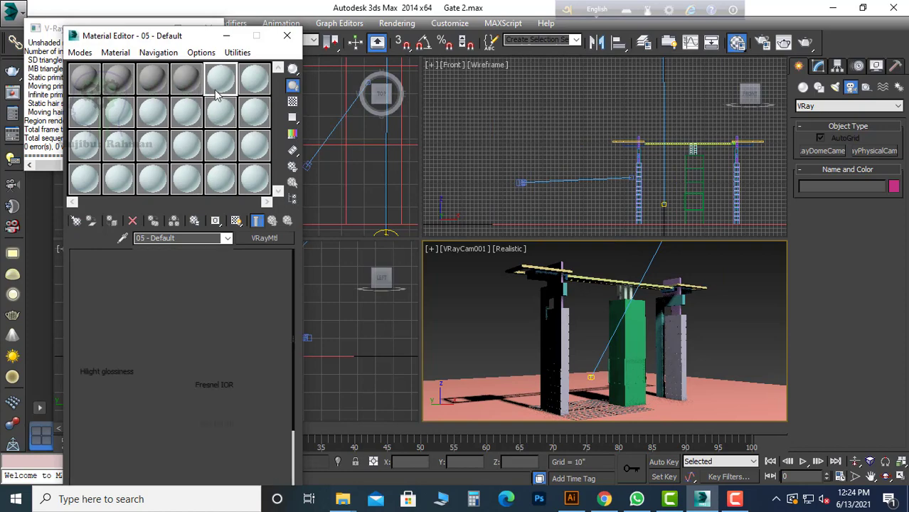
- Set the first material's diffuse colour to dark grey (RGB 35, 35, 35) and assign it to the near grooved pillar
click(154, 326)
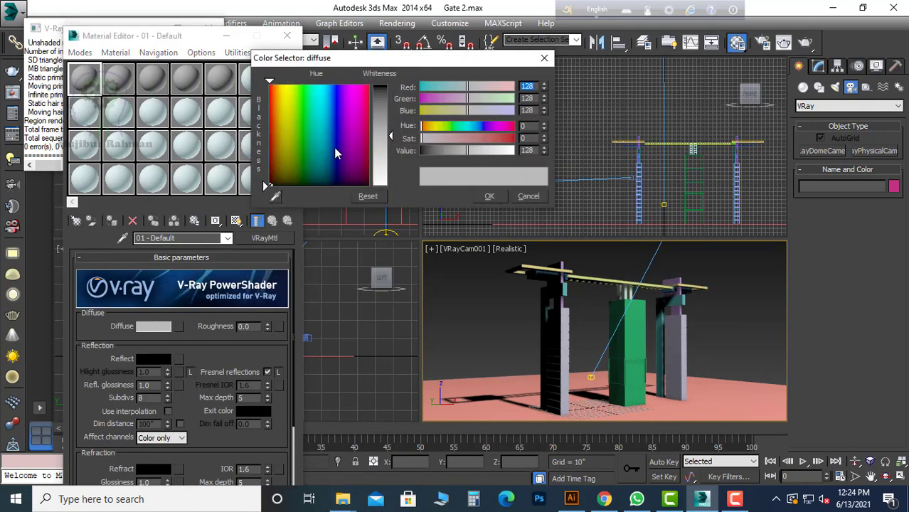
click(333, 179)
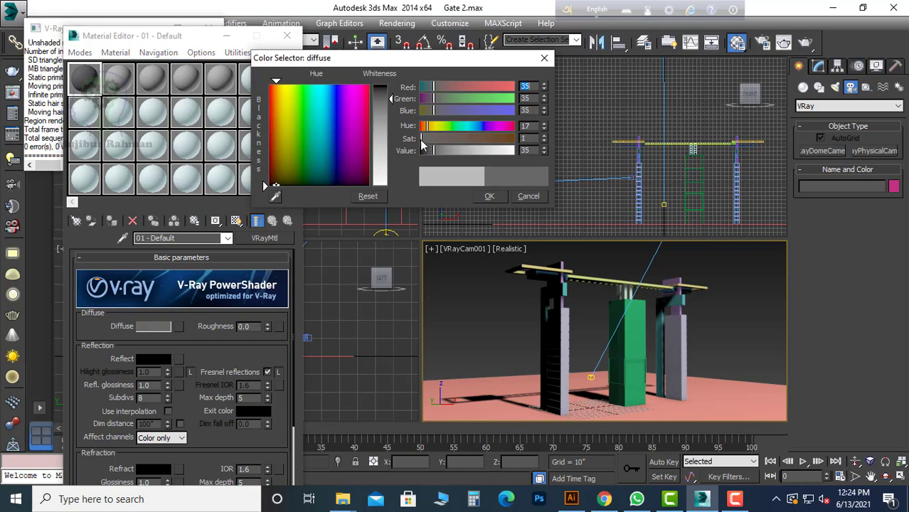
click(490, 199)
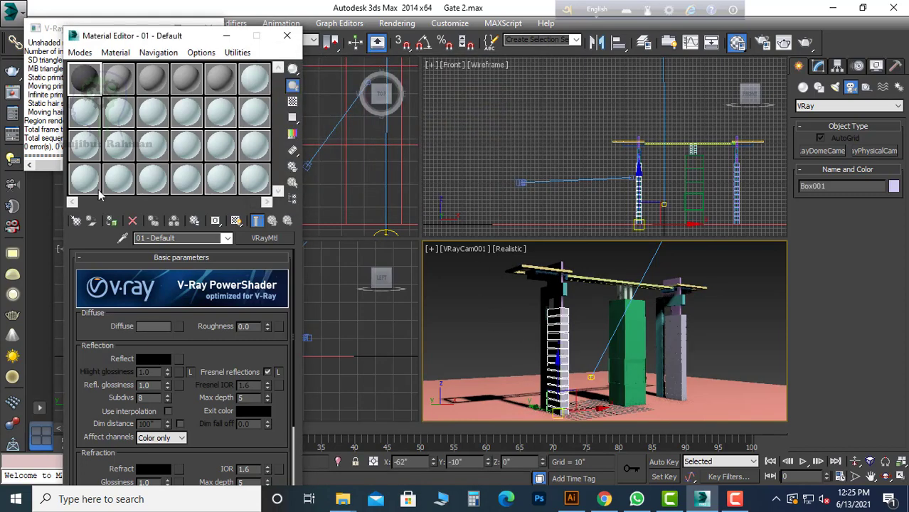
- Render the camera view to check the dark pillar, then close the frame buffer
click(784, 42)
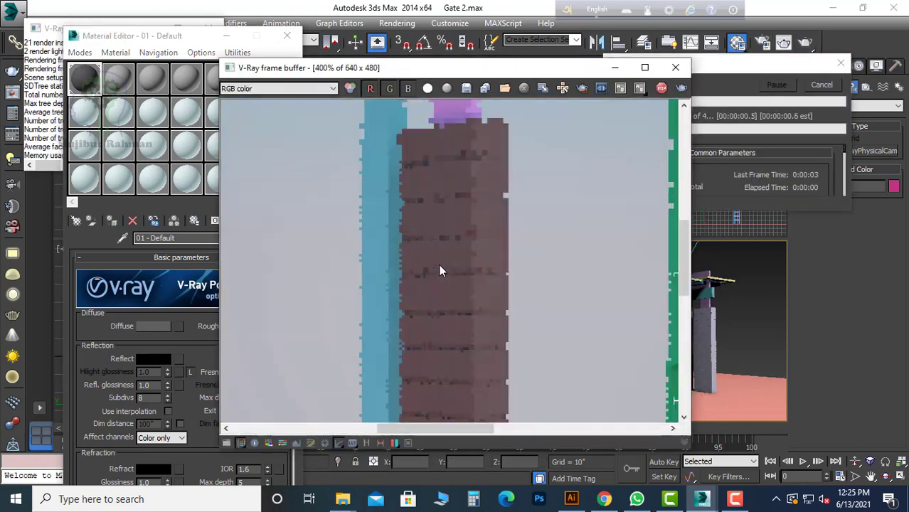
click(676, 68)
click(593, 342)
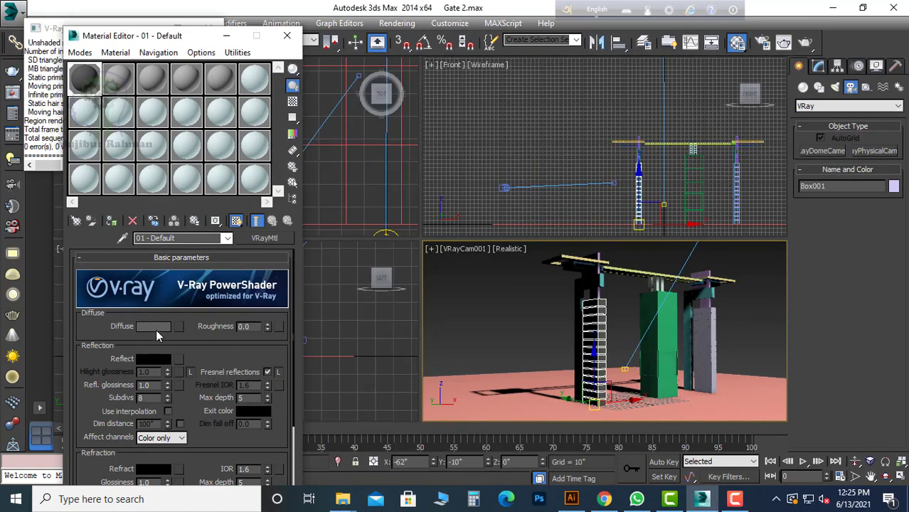
- Refine the dark material's diffuse colour, ungroup the mirrored pillar assembly and assign the dark grey material to its grooved pillar
click(156, 330)
click(490, 199)
click(572, 352)
drag(144, 36, 144, 94)
click(148, 28)
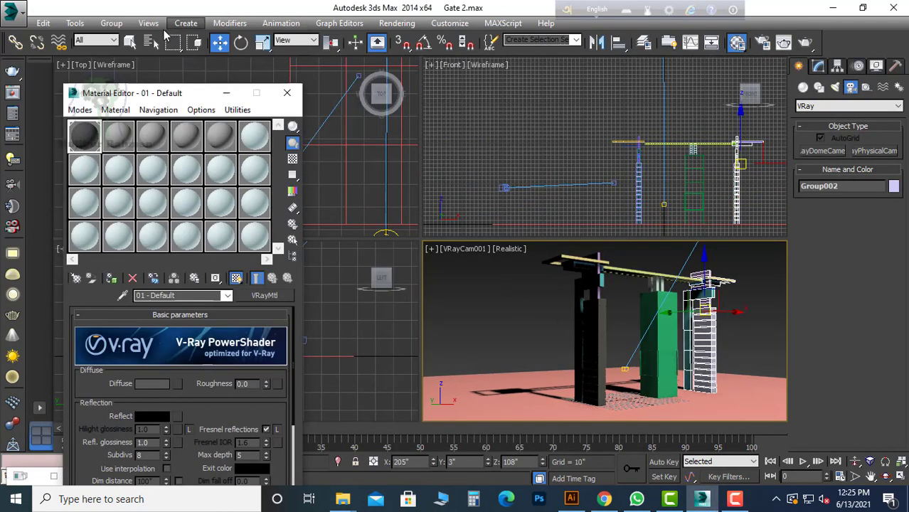
click(112, 23)
click(122, 54)
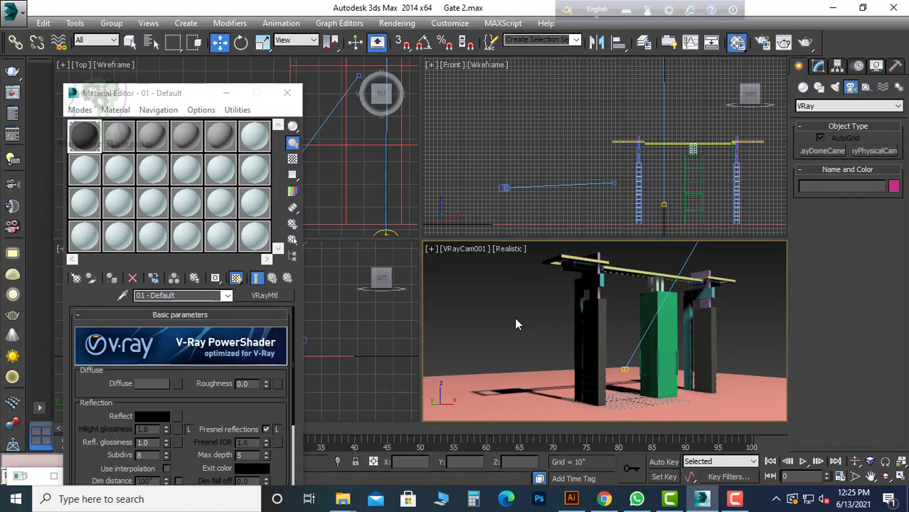
- Set the second material's diffuse to white, assign it to the brackets on both pillars and rename it 01 - Defaultdf
click(152, 384)
click(489, 196)
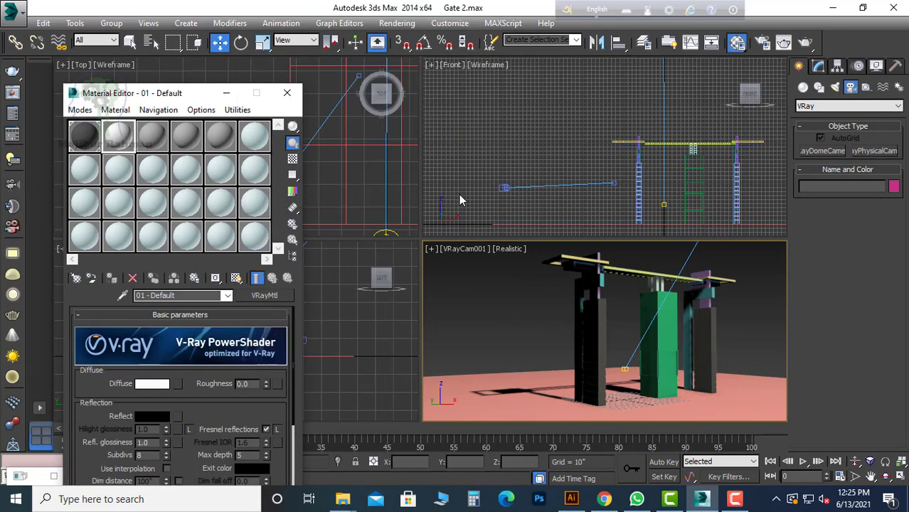
click(601, 280)
click(112, 278)
click(456, 271)
text(df)
click(464, 297)
click(500, 296)
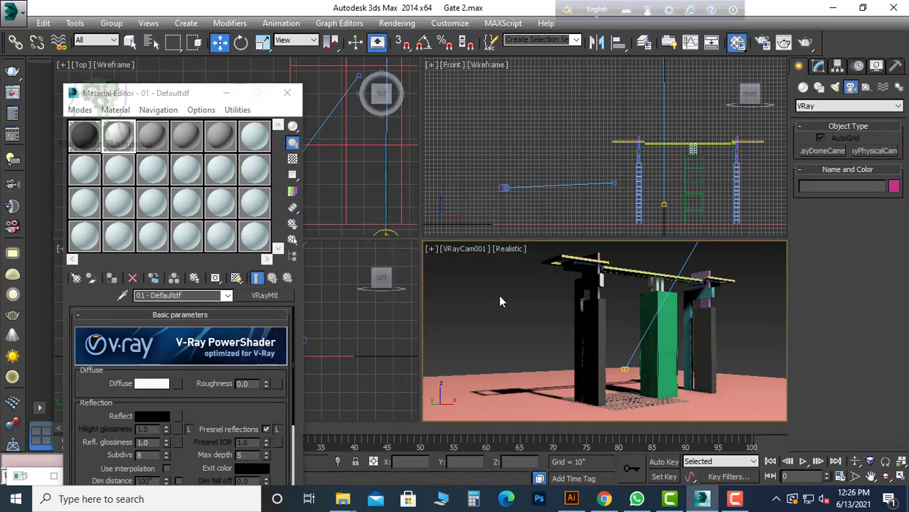
- Set the third material's diffuse to dark brown, assign it to the upper posts of both pillars and rename it 01 - Defaultfghg
click(159, 146)
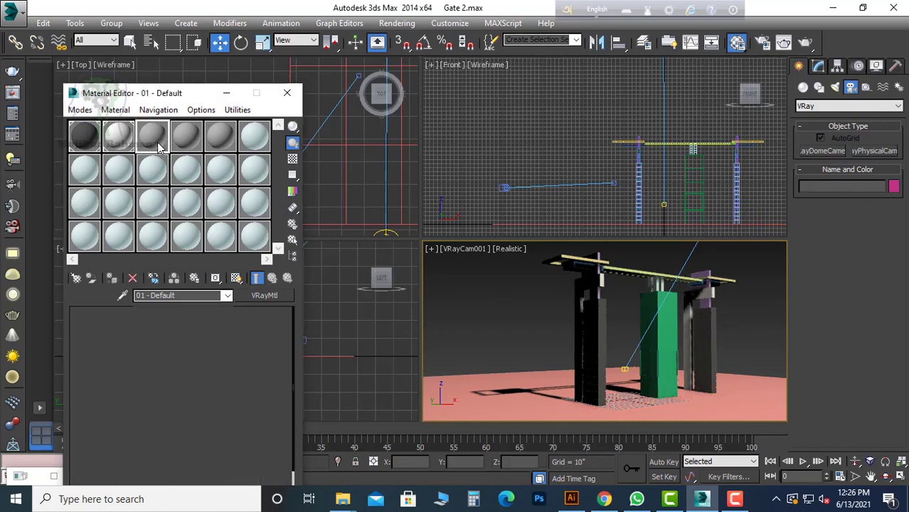
click(152, 385)
drag(422, 141, 390, 93)
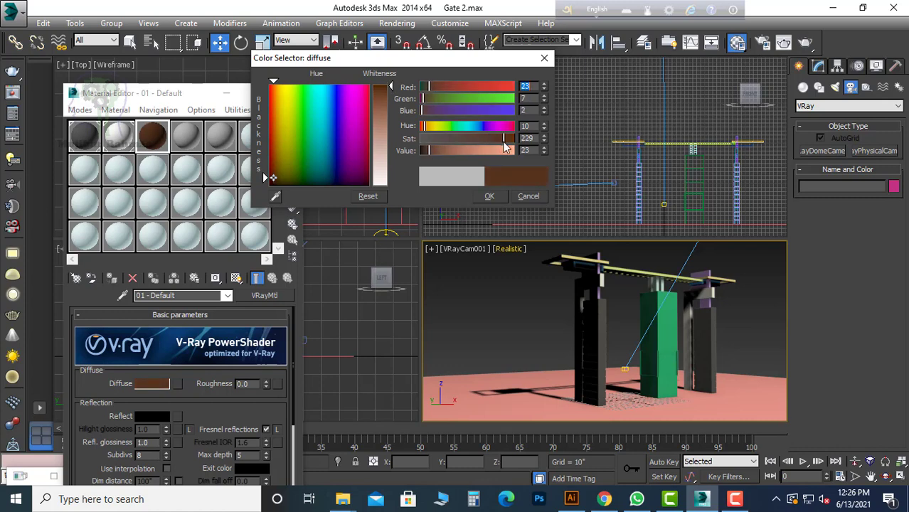
click(490, 196)
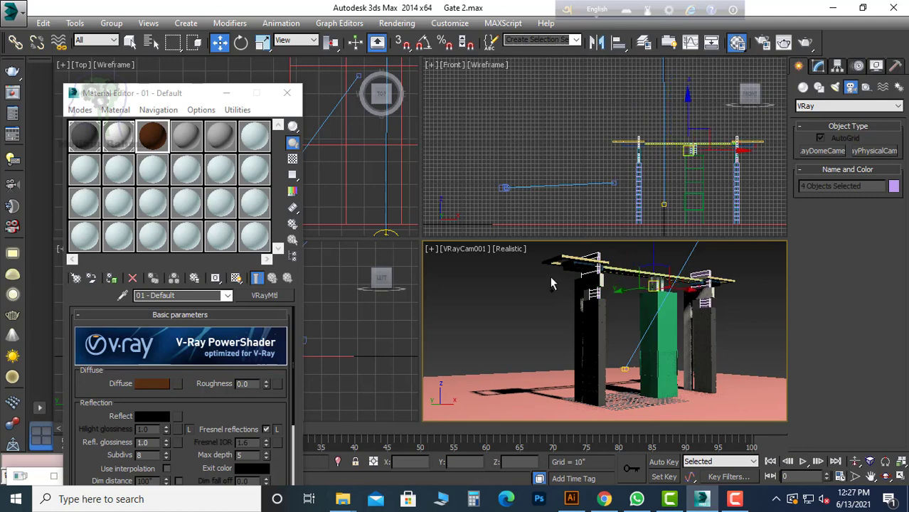
click(111, 277)
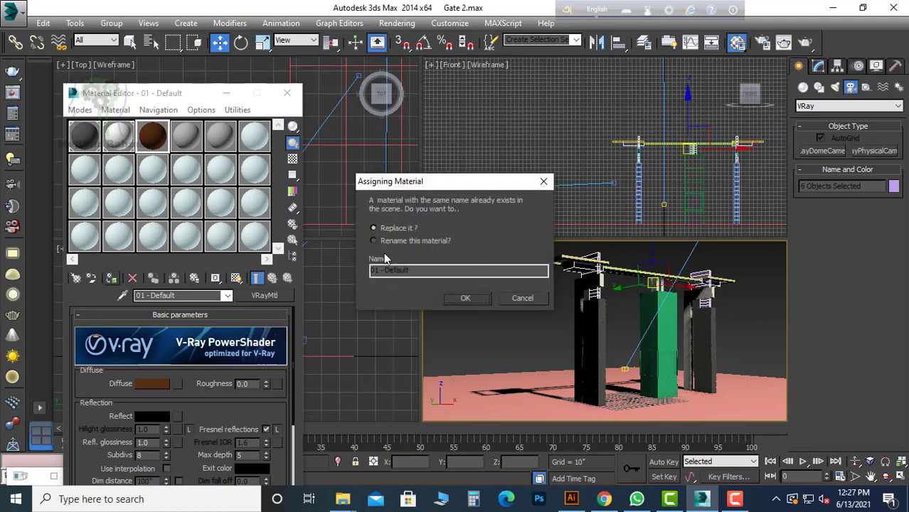
click(466, 298)
- Undo the brown assignment on the overhead beams and slats and give them the white material
click(733, 282)
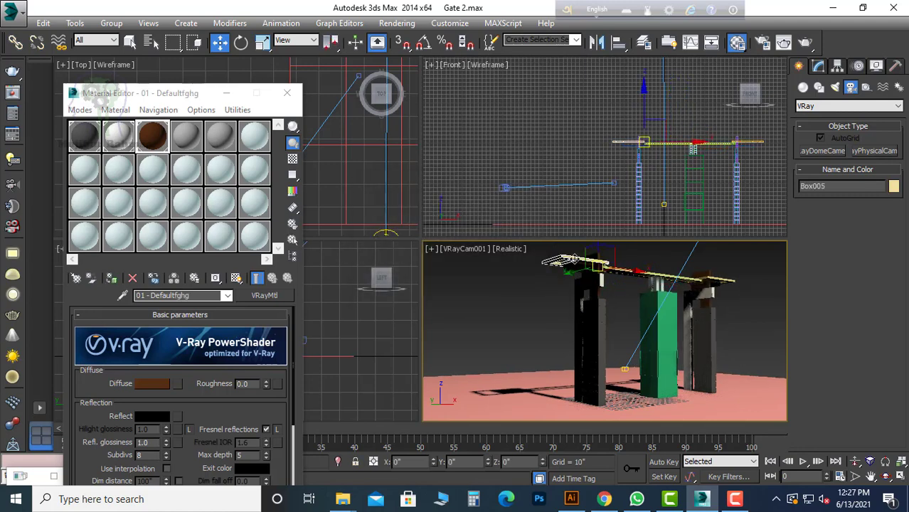
ctrl+click(728, 279)
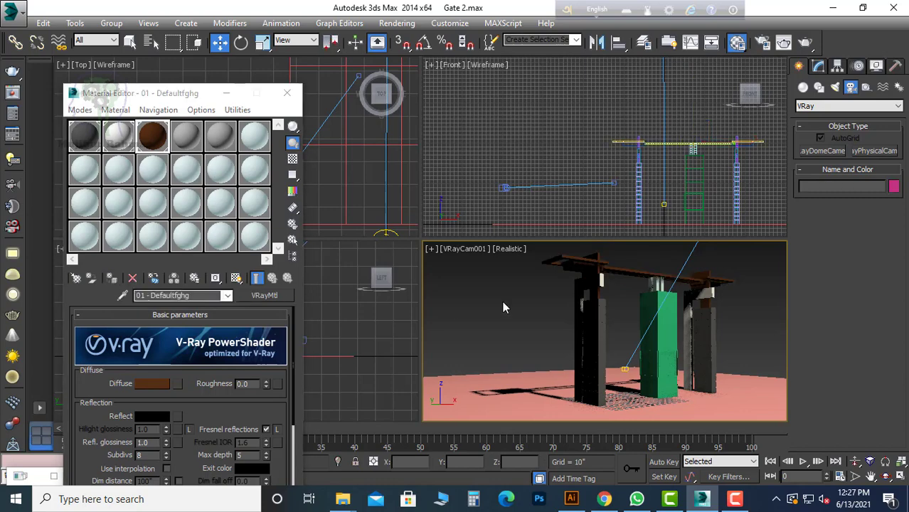
key(ctrl+z)
click(121, 138)
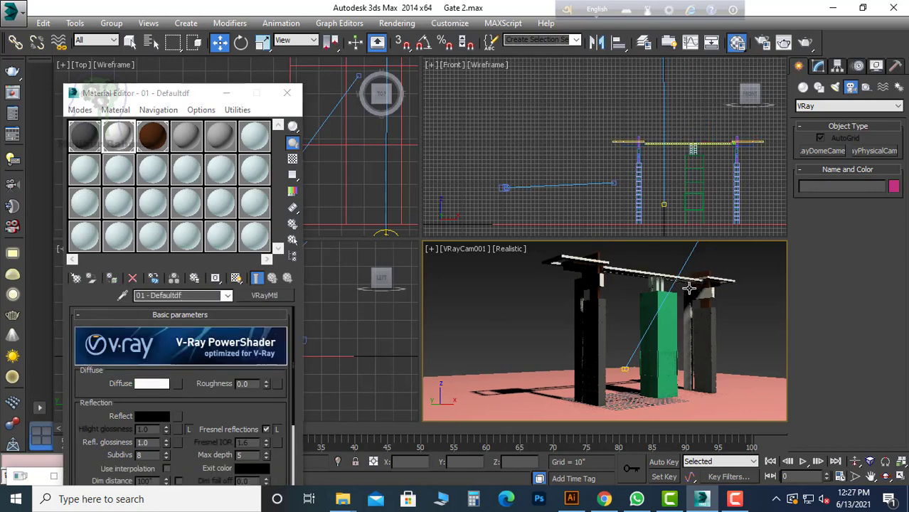
- Assign the dark grey material to the central column
click(187, 138)
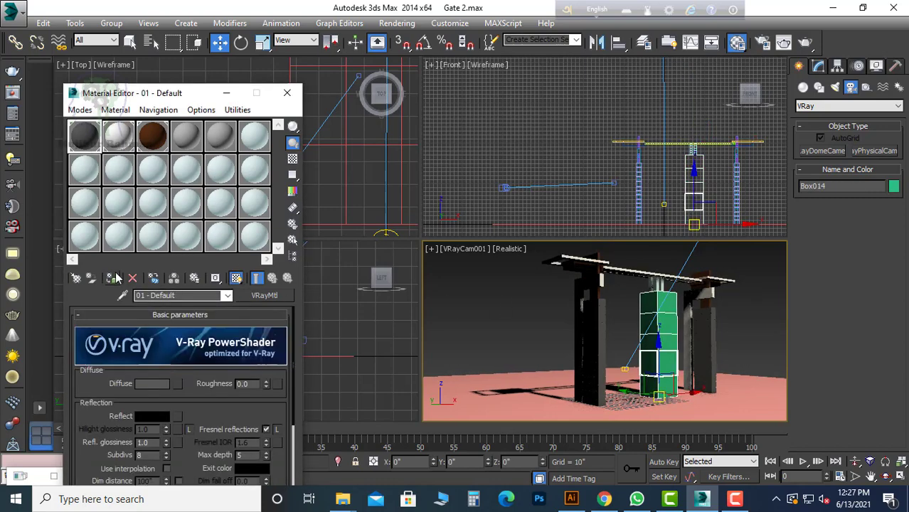
click(112, 277)
click(498, 317)
- Set the fourth material's diffuse colour to light blue
click(153, 383)
drag(336, 132, 333, 98)
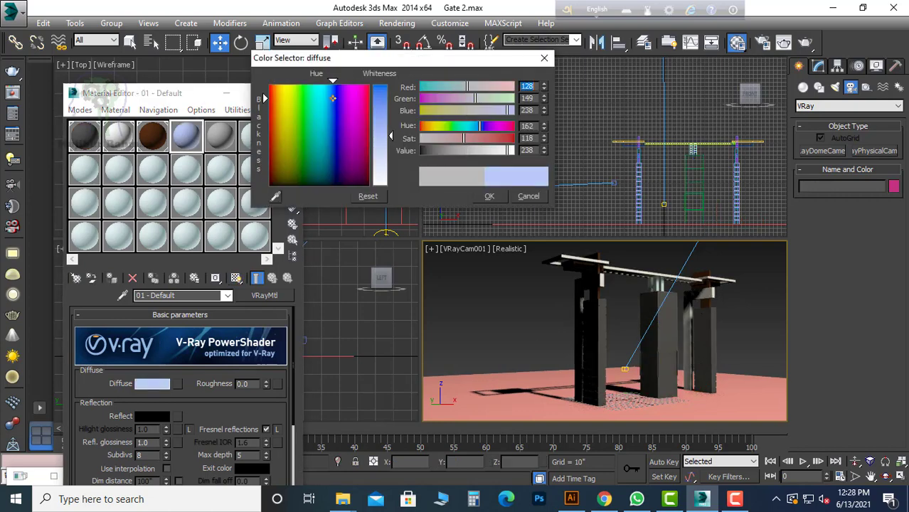
click(489, 196)
- Give the blue material a grey reflection and preview its sample enlarged against the checkered background
scroll(157, 370, down, 3)
click(152, 356)
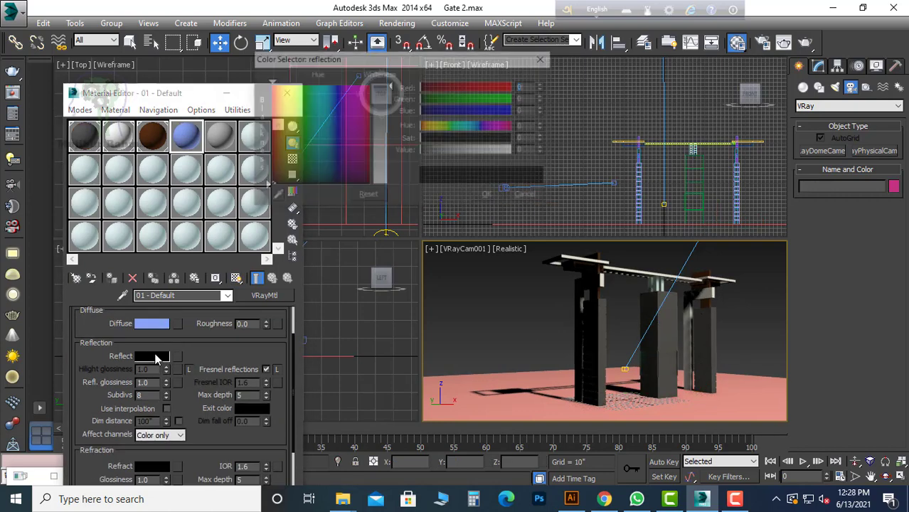
click(489, 196)
drag(390, 94, 390, 117)
click(292, 159)
double_click(186, 136)
- Refine the blue material's grey reflection, set its reflection glossiness to 0.94 and close the enlarged preview
scroll(160, 406, down, 3)
click(158, 407)
click(489, 195)
scroll(153, 339, up, 2)
click(152, 337)
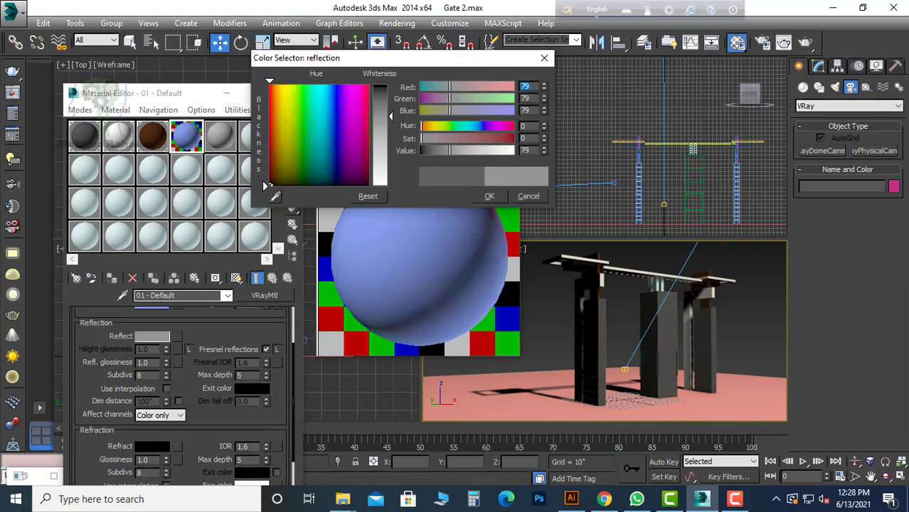
click(489, 195)
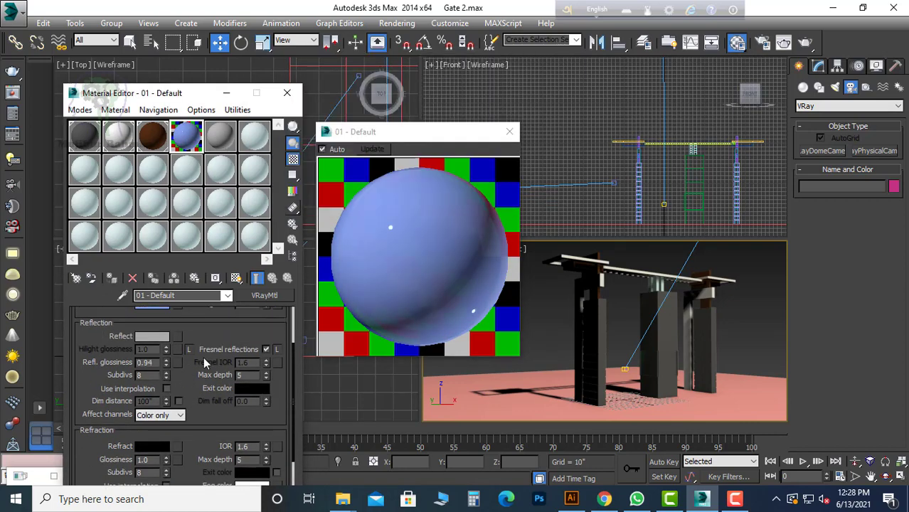
click(509, 132)
- Switch to the Perspective view, assign the blue material to the central column's framed panel and rename it 01 - Defaulttr
click(466, 249)
click(501, 220)
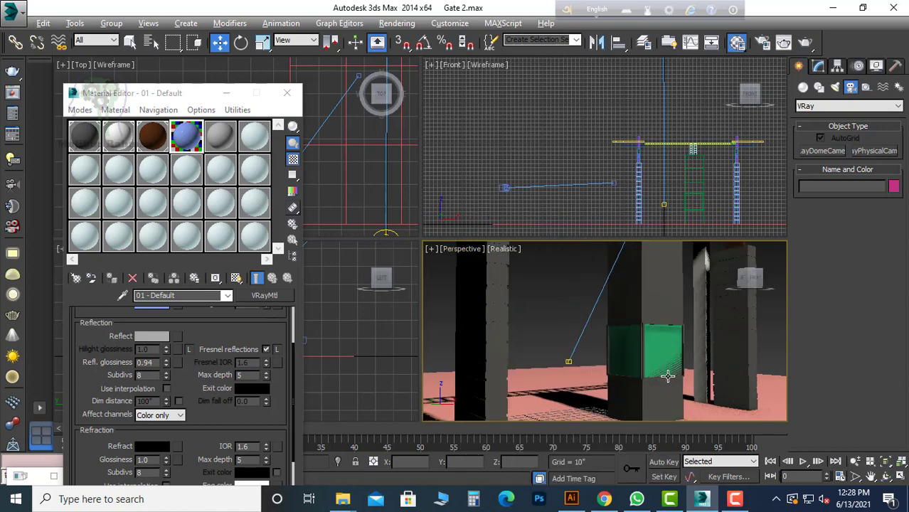
click(667, 376)
scroll(665, 348, up, 2)
click(111, 278)
click(465, 297)
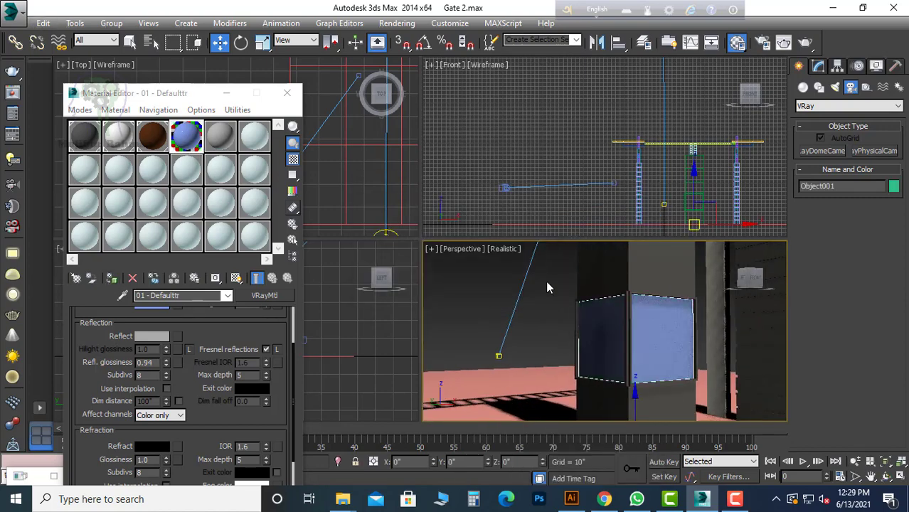
click(545, 280)
- Maximize the Perspective viewport with the Material Editor closed and select the central column
alt+middle_drag(609, 319, 604, 335)
scroll(604, 336, up, 3)
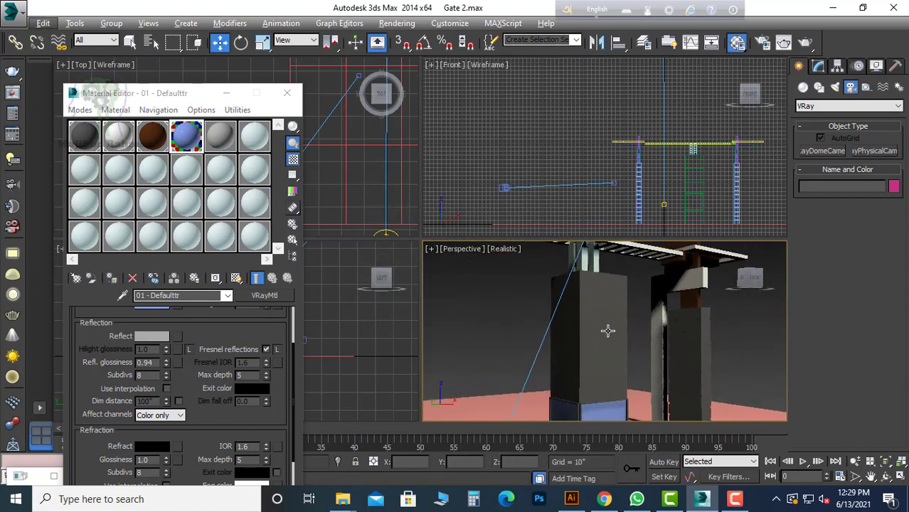
key(alt+w)
key(m)
scroll(462, 199, down, 4)
alt+middle_drag(462, 199, 416, 225)
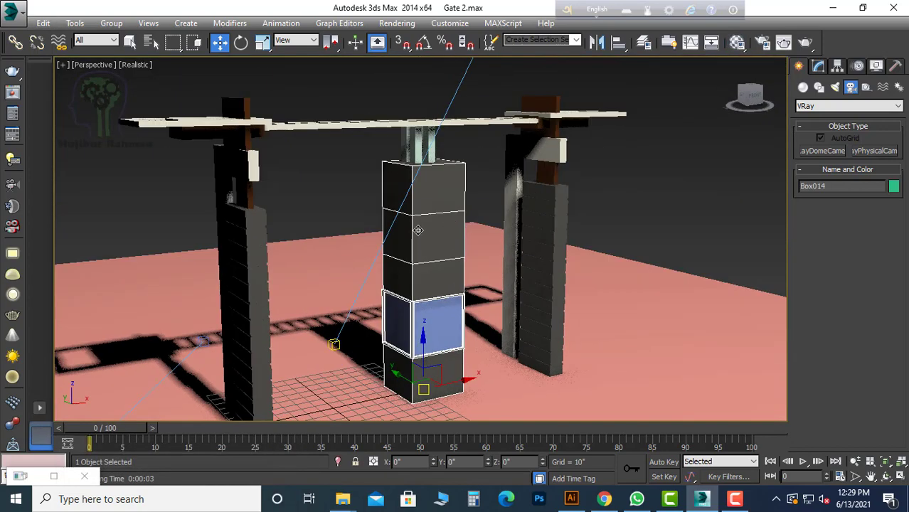
- Draw a box about 36" long, 46" wide and 2" high on the central column's front face, above the blue panel
scroll(416, 224, up, 4)
click(818, 70)
click(799, 66)
click(809, 106)
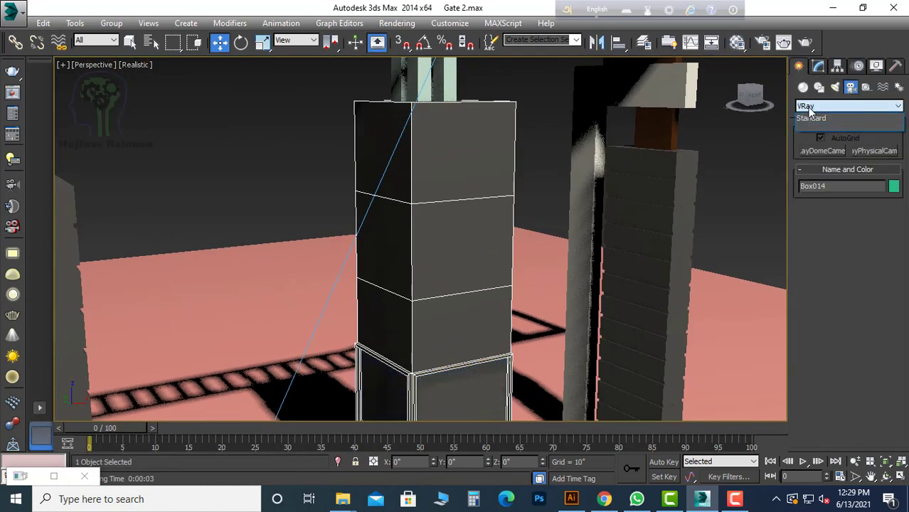
click(804, 88)
click(822, 152)
alt+middle_drag(452, 214, 384, 193)
drag(377, 193, 501, 294)
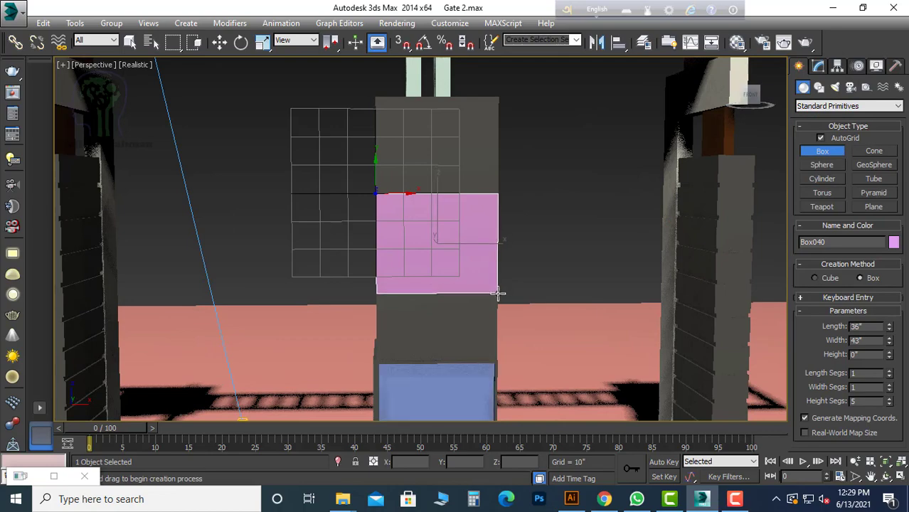
click(503, 290)
key(w)
- Set the new box's height to 28" with one height segment and move it back to wrap around the column's corner
alt+middle_drag(466, 231, 558, 257)
click(818, 67)
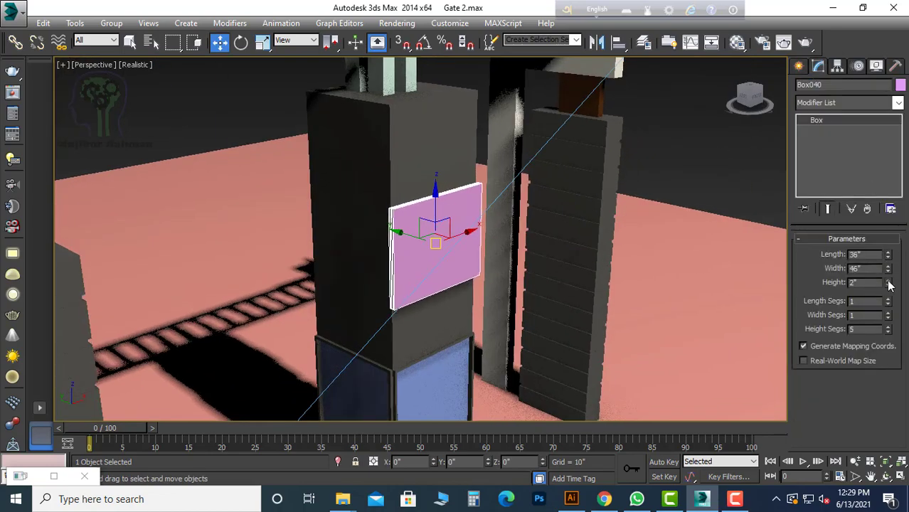
drag(888, 283, 881, 164)
drag(408, 233, 345, 212)
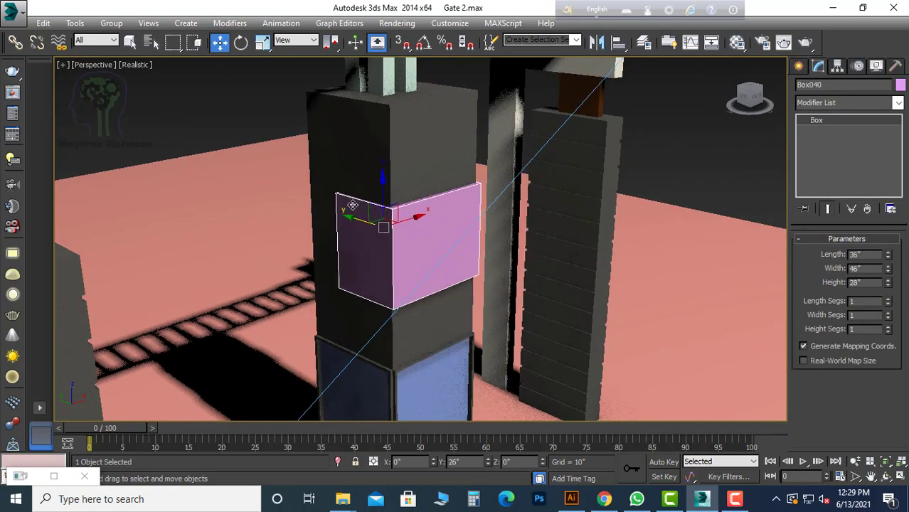
alt+middle_drag(345, 212, 635, 193)
click(635, 192)
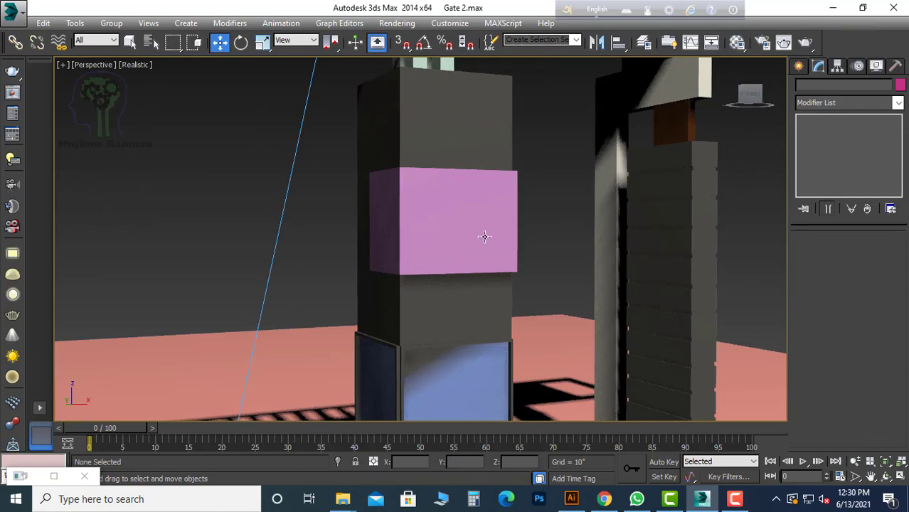
- Place a text spline on the front face of the pink box wrapped around the central column
click(484, 237)
click(799, 65)
click(819, 87)
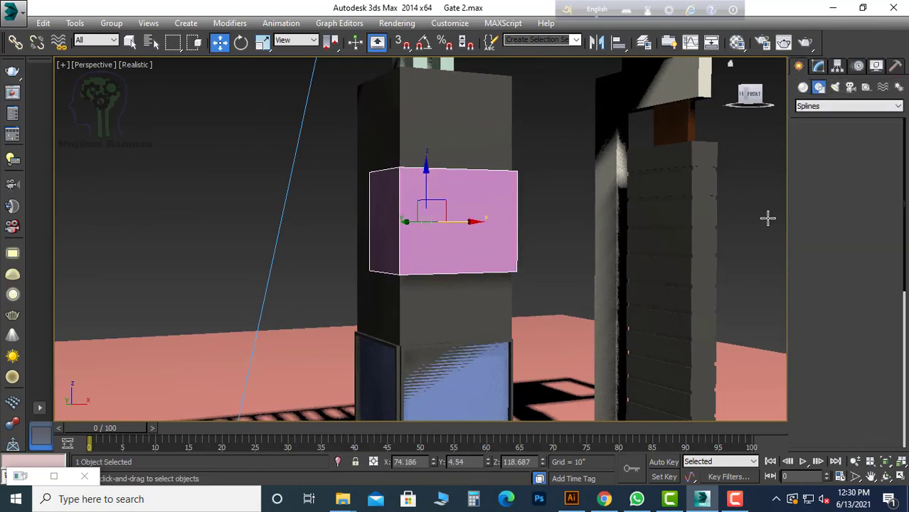
click(822, 218)
click(496, 324)
scroll(436, 285, down, 3)
scroll(858, 373, down, 10)
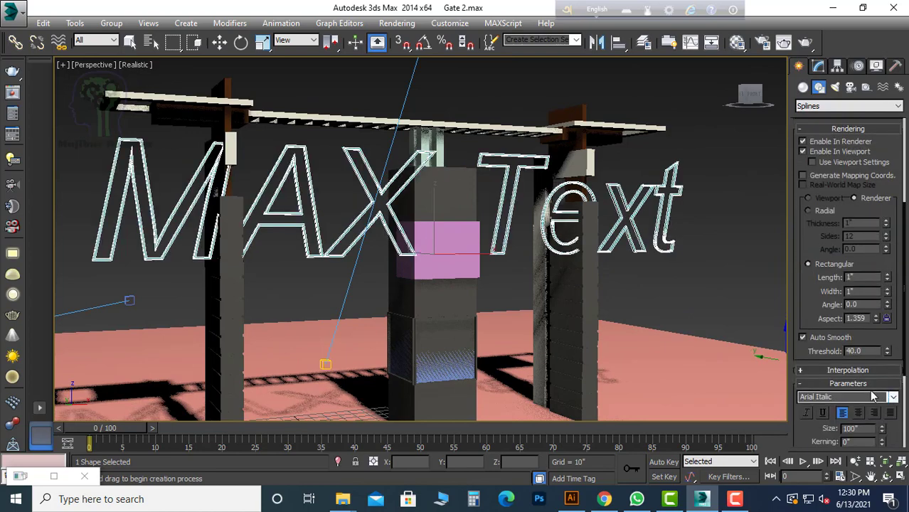
- Replace the spline's default text with "Any Tutorial by" followed by the author's first name
text(Any)
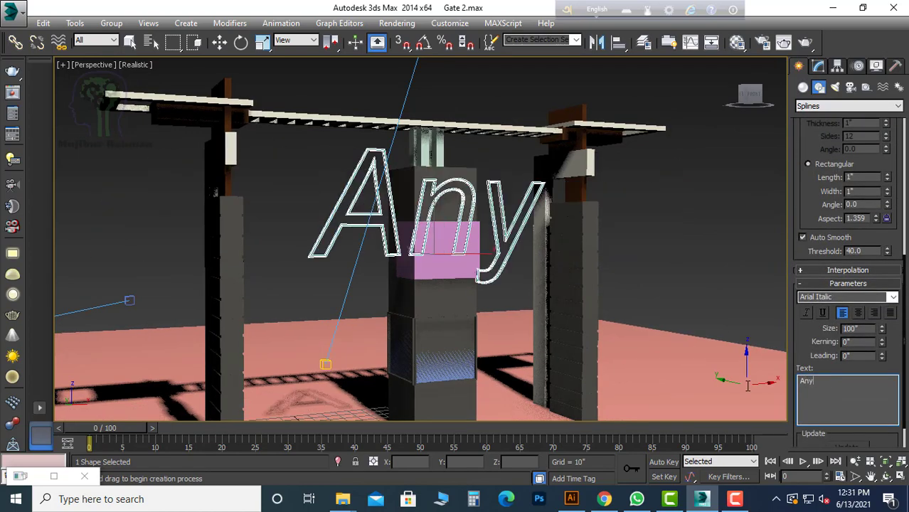
text( Tutorial By)
key(BackSpace)
key(BackSpace)
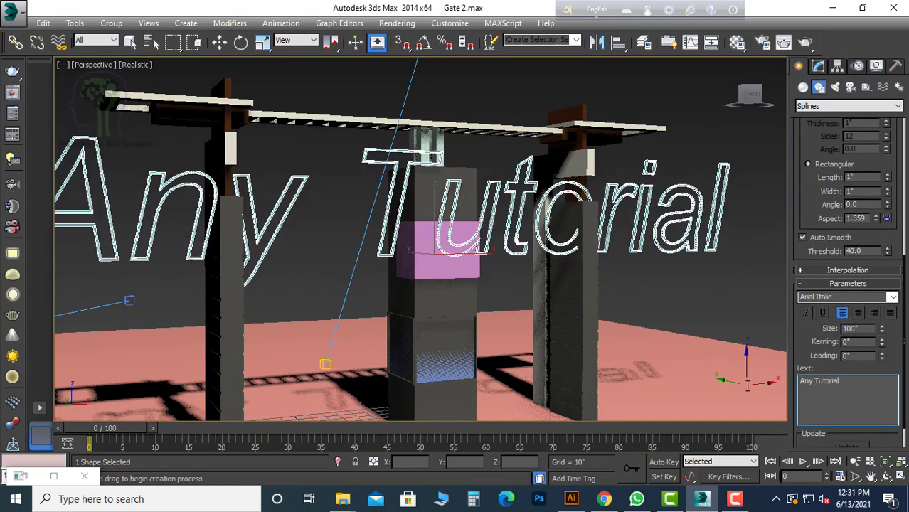
text(by Mujib)
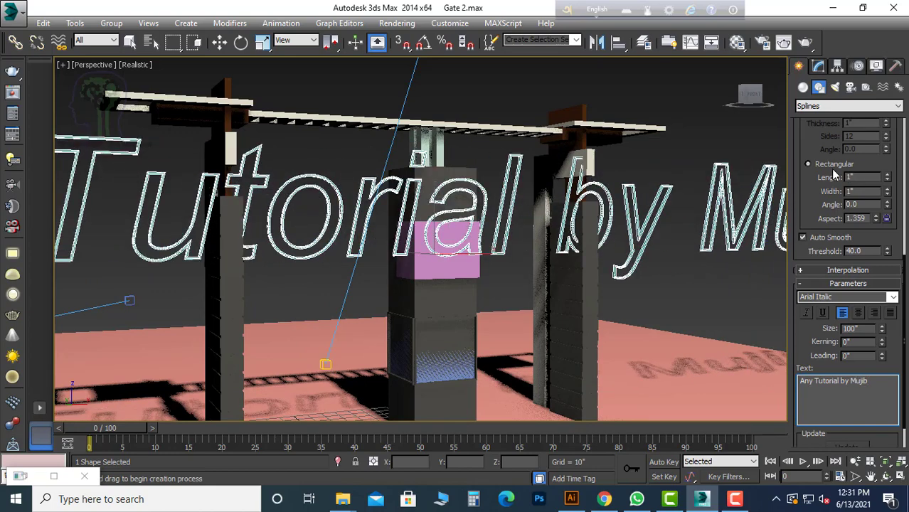
- Scale the text uniformly down to about 5.3% so it fits the pink box, and get ready to move it
scroll(836, 174, up, 5)
click(220, 44)
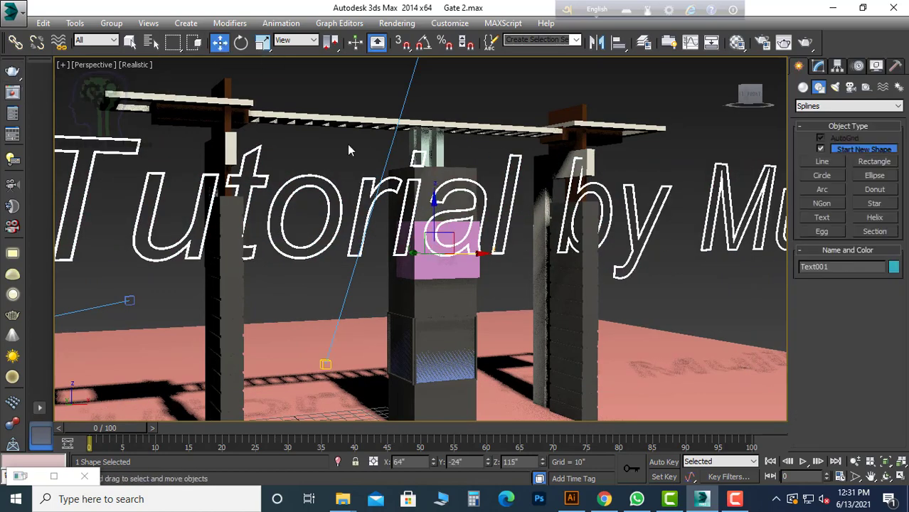
drag(435, 239, 324, 431)
drag(428, 245, 414, 285)
scroll(457, 258, up, 6)
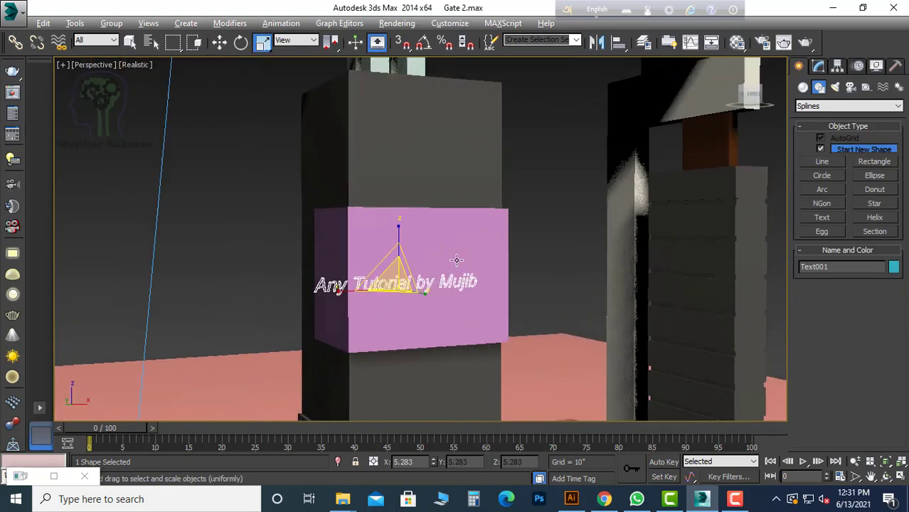
key(w)
- Add an Extrude modifier to the sign text with an amount of 8"
click(818, 66)
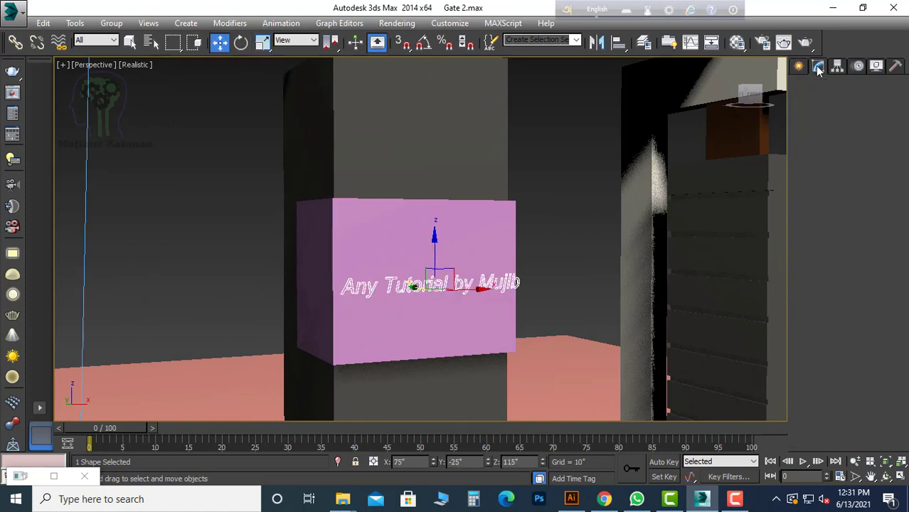
click(843, 103)
scroll(847, 140, down, 15)
scroll(847, 140, up, 20)
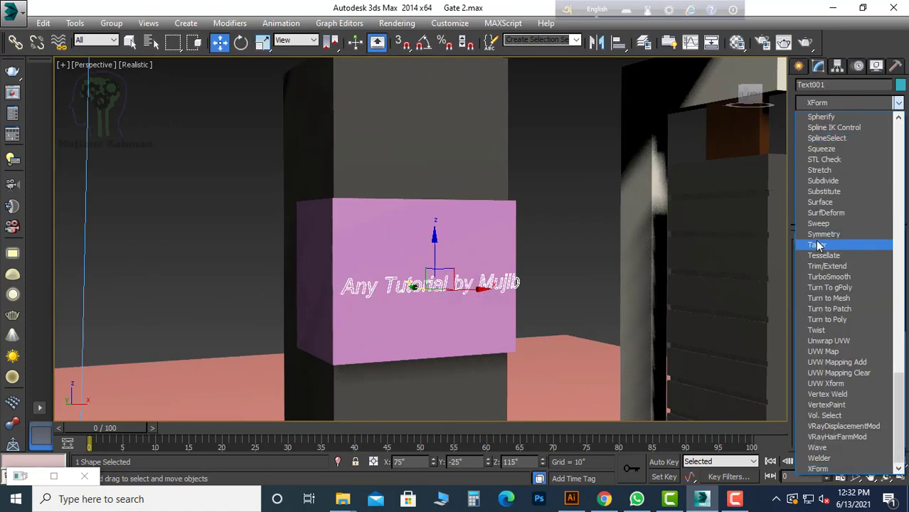
click(822, 170)
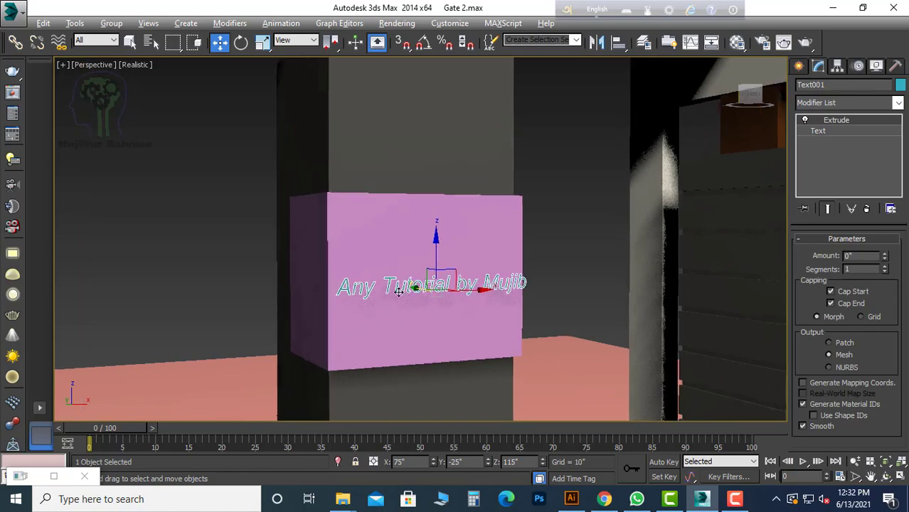
scroll(612, 247, up, 10)
scroll(612, 247, down, 5)
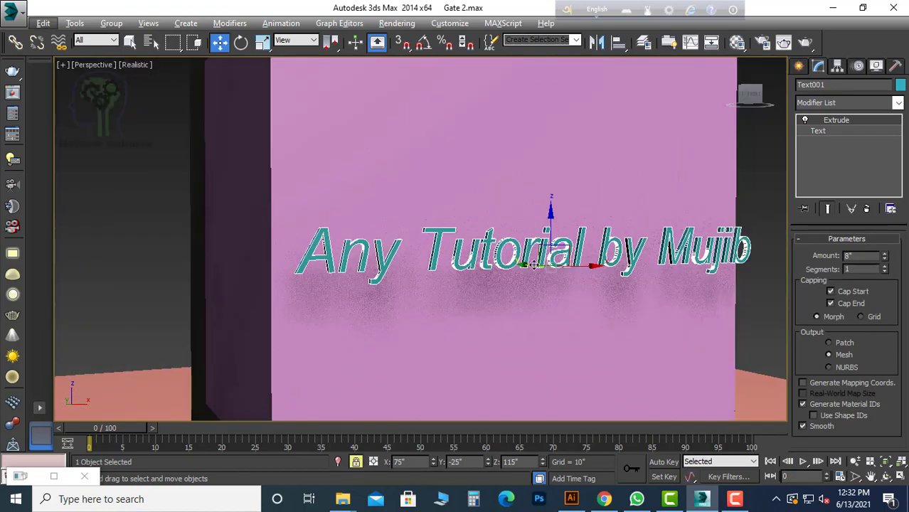
- Narrow the sign text along X to about 4.5% scale and set its extrusion amount to 19"
scroll(613, 279, up, 3)
drag(602, 266, 592, 268)
scroll(593, 267, down, 5)
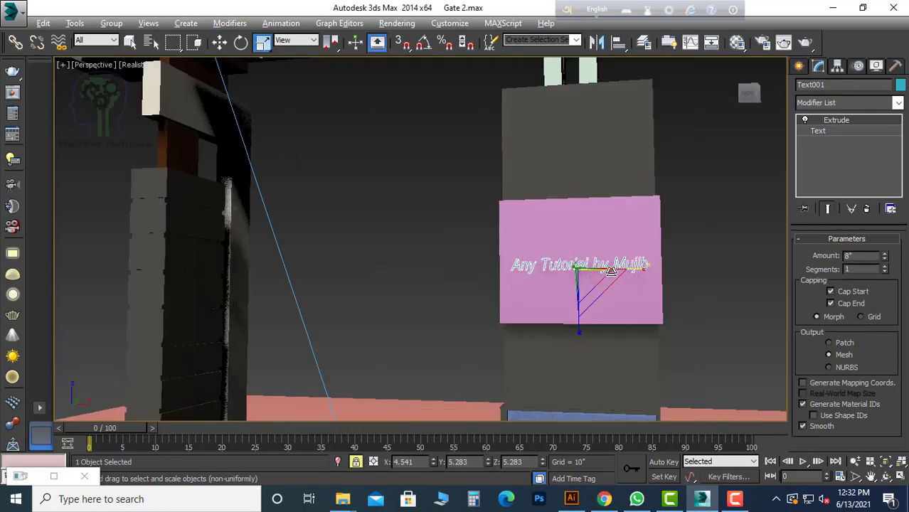
alt+middle_drag(557, 240, 578, 263)
scroll(577, 264, up, 5)
drag(885, 257, 886, 245)
key(w)
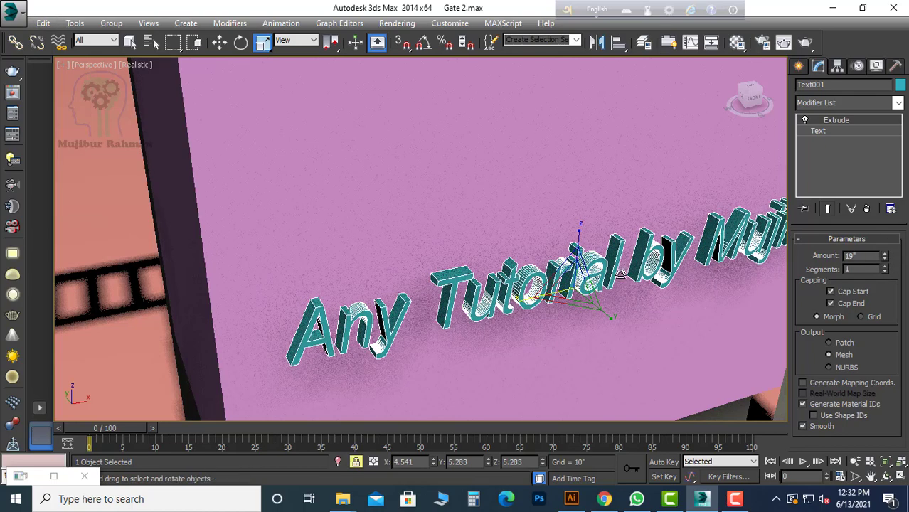
- Move the sign text against the pink box's front face and lower it to about Z 108"
drag(546, 258, 536, 252)
scroll(536, 251, down, 5)
alt+middle_drag(536, 251, 502, 239)
drag(484, 265, 484, 319)
alt+middle_drag(515, 318, 573, 321)
- Switch to File Explorer and try to apply the logo image from drive F's Computer folder directly to the pink box
click(833, 9)
click(237, 390)
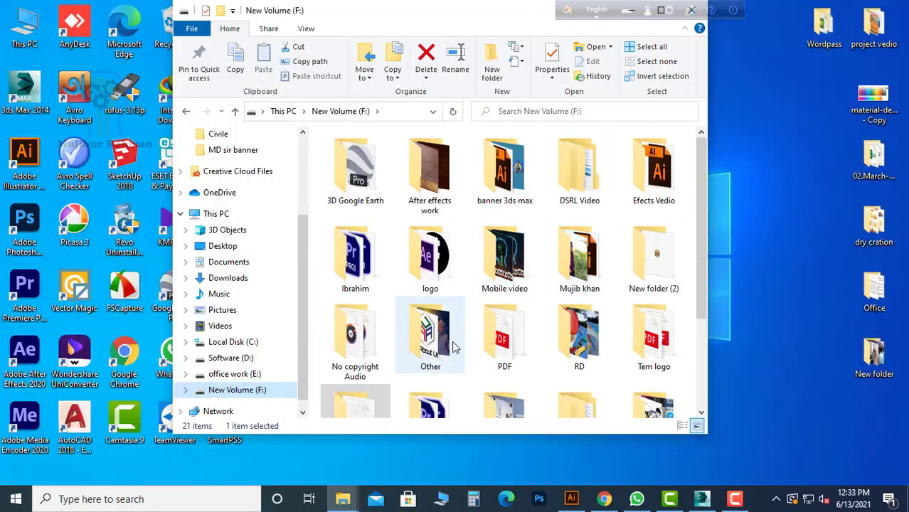
double_click(579, 256)
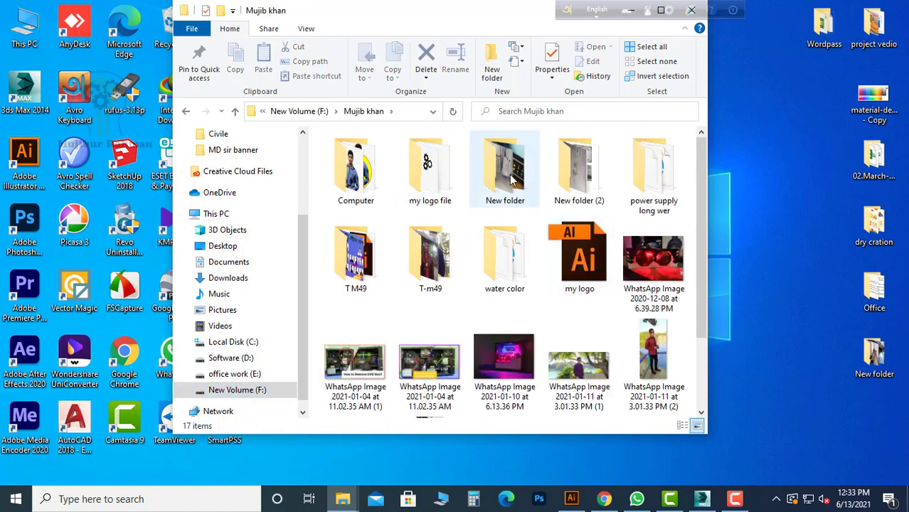
double_click(355, 168)
drag(509, 184, 517, 272)
scroll(520, 272, up, 5)
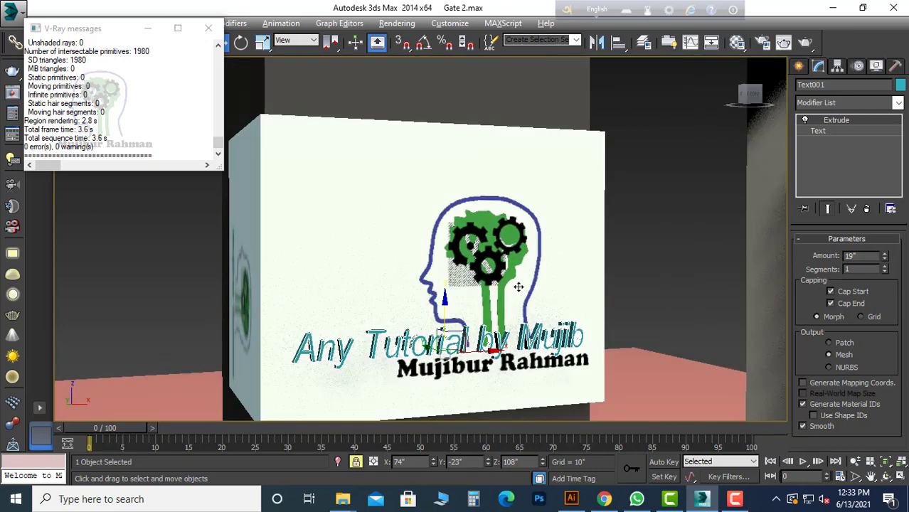
- Draw a thin, roughly square box on the pink box's front face, just above the sign text
click(799, 66)
click(803, 87)
click(822, 150)
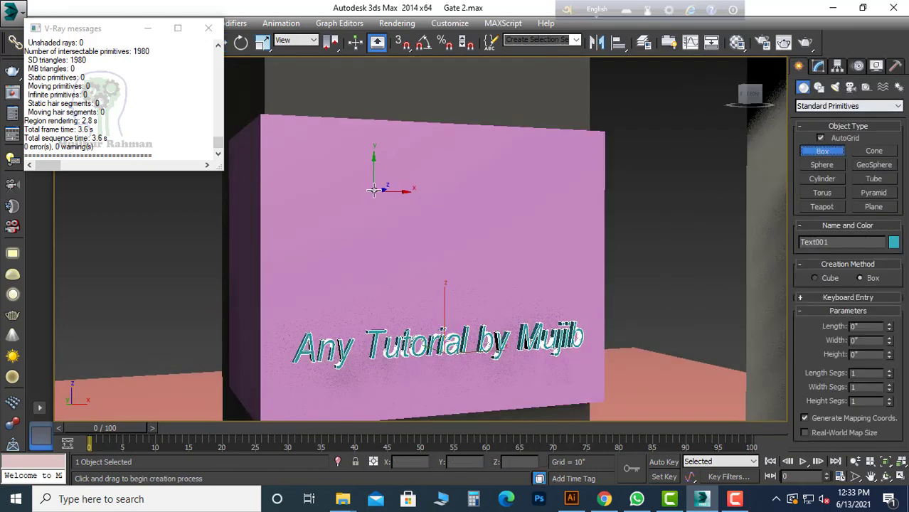
drag(375, 187, 507, 316)
right_click(514, 311)
- Load 2Logo.png from drive F's Computer folder as the Bitmap diffuse map of the fifth material, a VRayMtl
key(m)
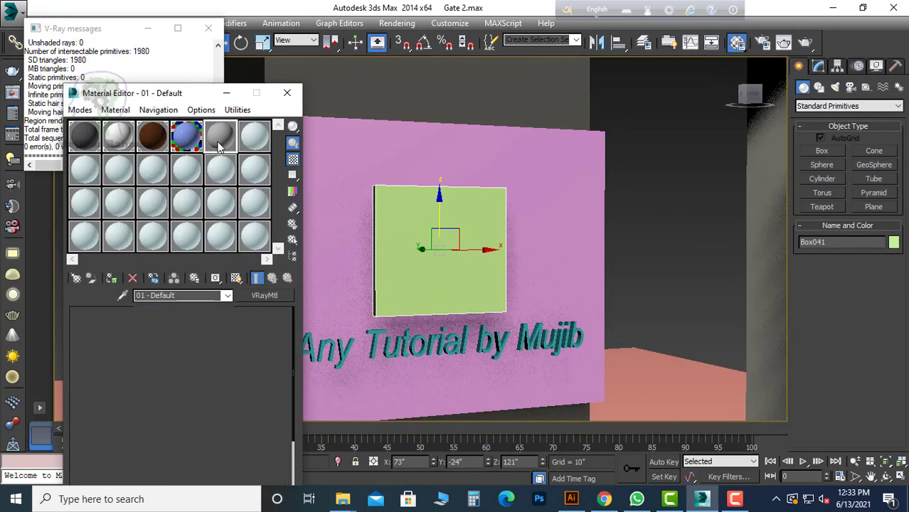
click(178, 382)
scroll(343, 142, up, 1)
double_click(342, 97)
click(46, 207)
scroll(229, 177, down, 3)
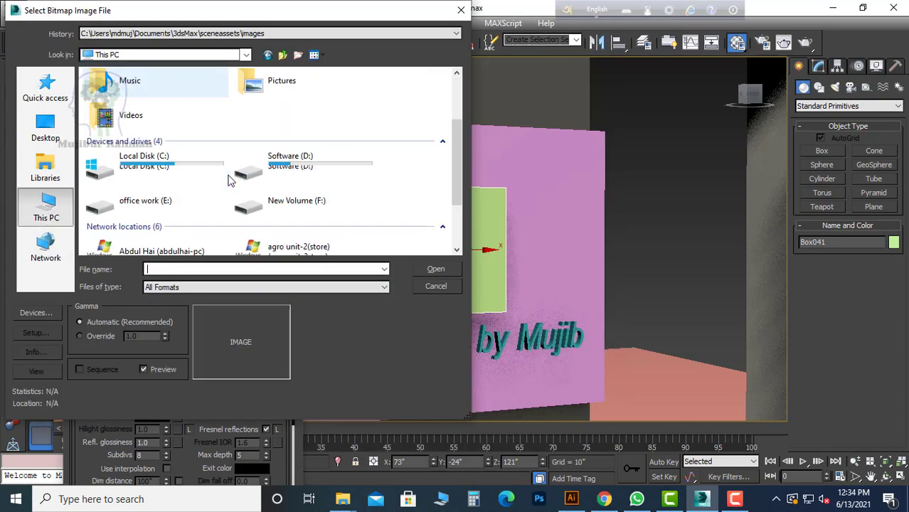
double_click(240, 142)
double_click(171, 192)
double_click(118, 90)
click(242, 118)
click(436, 269)
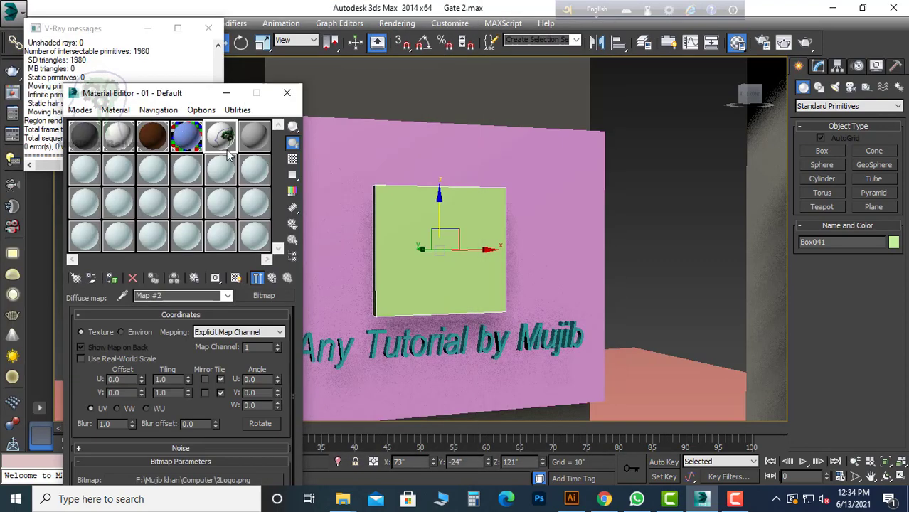
- Assign the logo material to the thin green box under the name 01 - Defaultdsf and display its map in the viewport
drag(225, 142, 398, 243)
click(374, 241)
text(dsf)
key(Return)
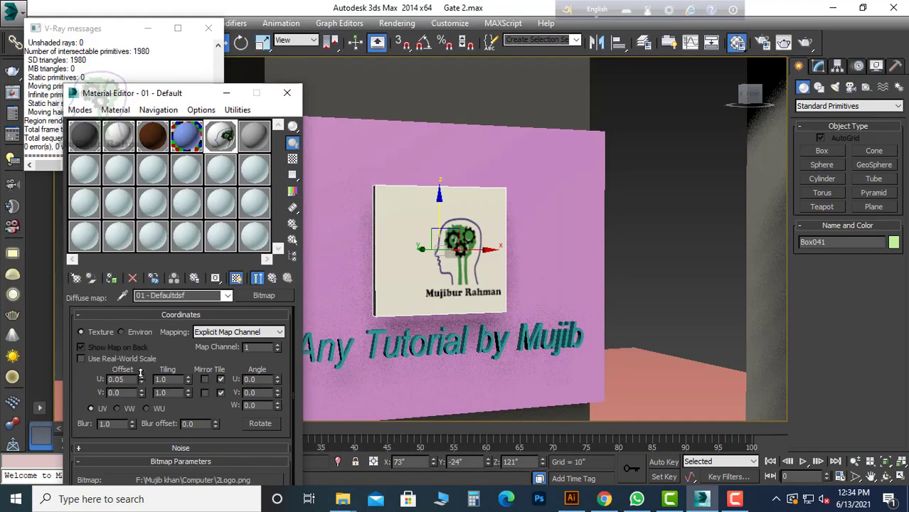
- Set the logo map's U offset to -0.13 to centre it on the box, and close the Material Editor
drag(142, 377, 143, 383)
click(287, 92)
click(604, 178)
key(z)
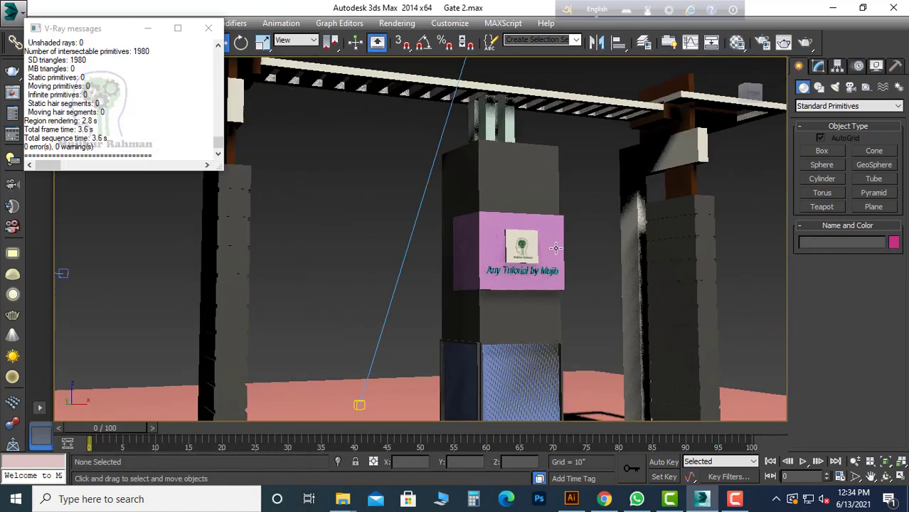
- Try the brown material on the large pink box behind the logo, and undo it
click(739, 42)
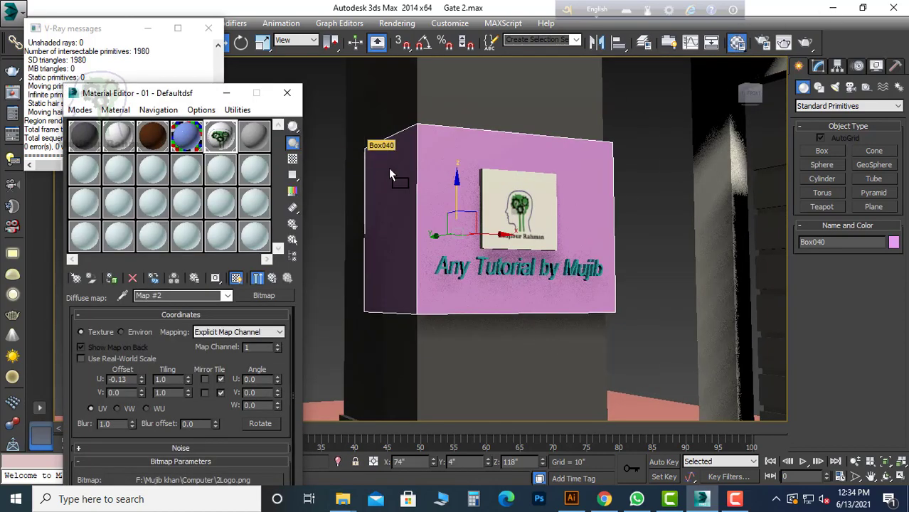
drag(221, 135, 544, 199)
drag(153, 135, 452, 263)
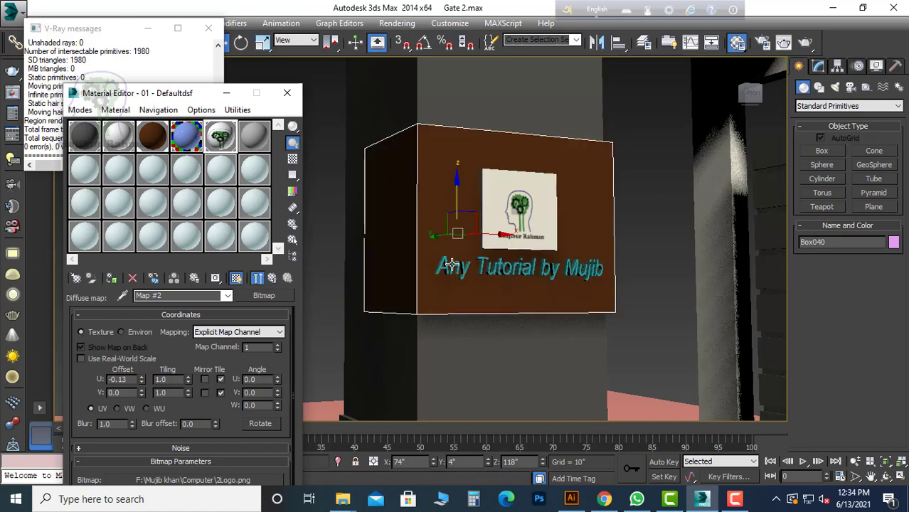
key(ctrl+z)
- Assign the brown material to the sign text, with the large box behind it in the white material
click(454, 266)
click(152, 135)
click(111, 279)
click(311, 277)
click(286, 93)
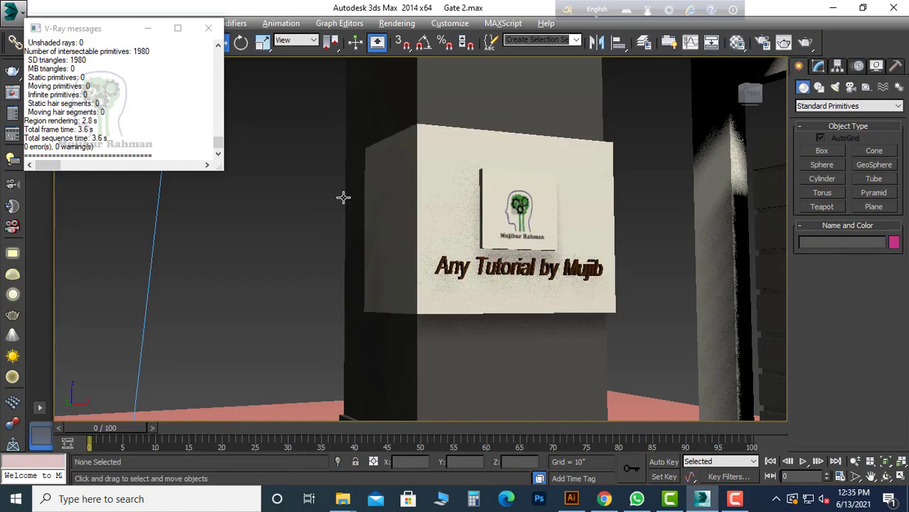
- Test-render the whole gate through the V-Ray camera, and close the frame buffer and the V-Ray messages
scroll(343, 197, down, 4)
alt+middle_drag(398, 203, 442, 217)
scroll(443, 217, down, 4)
scroll(442, 217, up, 4)
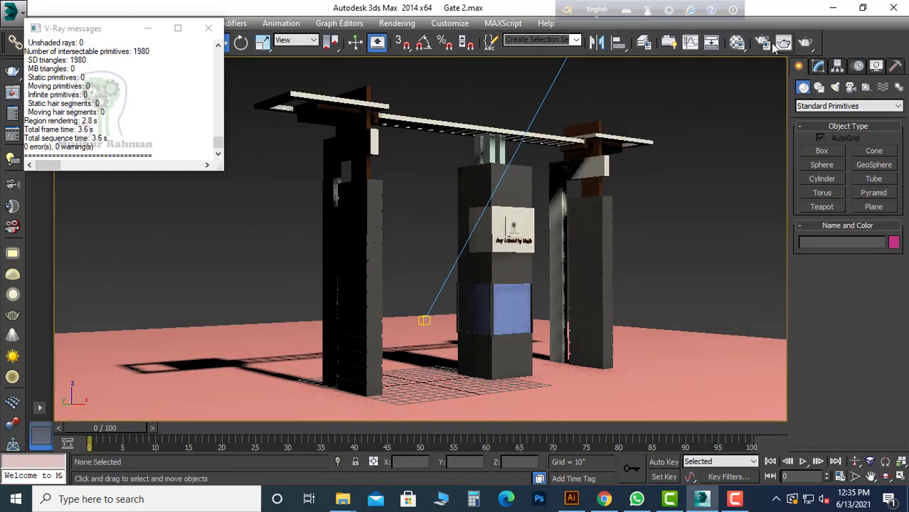
key(shift+q)
click(675, 67)
click(516, 299)
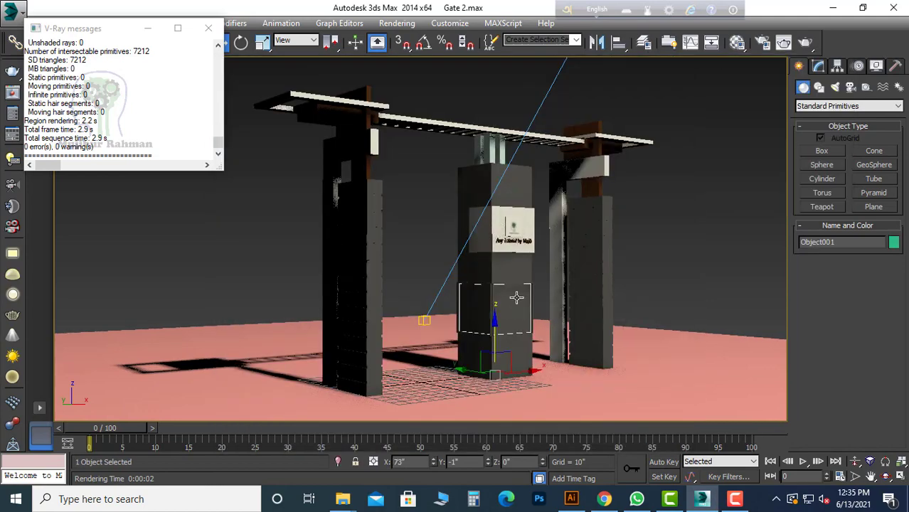
click(208, 28)
- Restore the four-viewport layout and pan the VRayCam001 view to shift the gate slightly left in the frame
key(alt+w)
scroll(308, 110, up, 3)
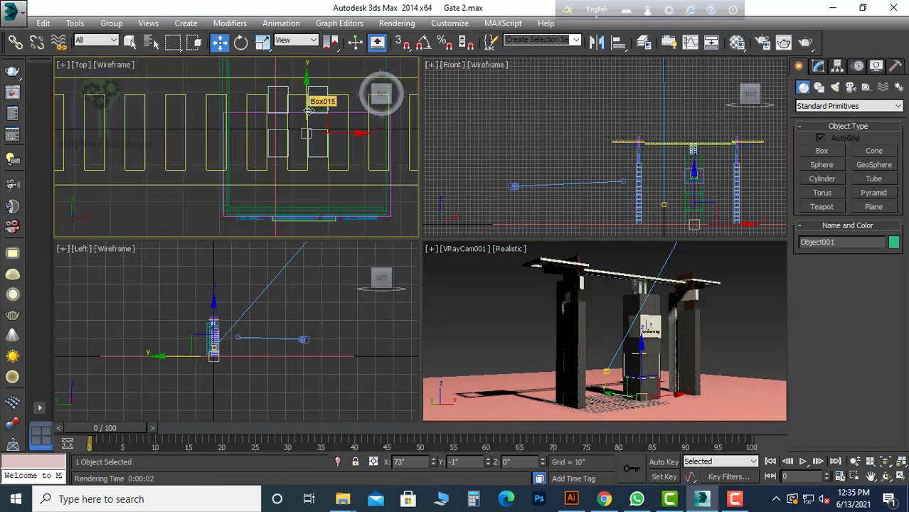
key(alt+w)
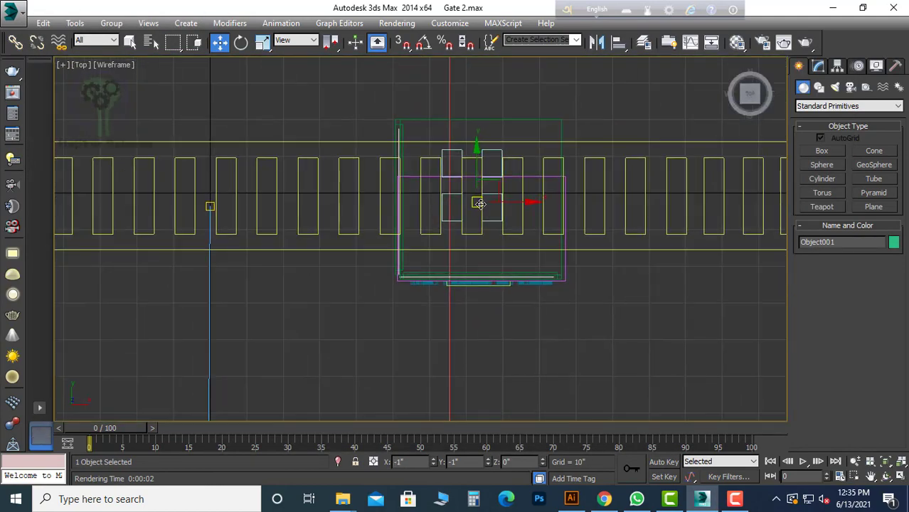
key(alt+w)
click(688, 359)
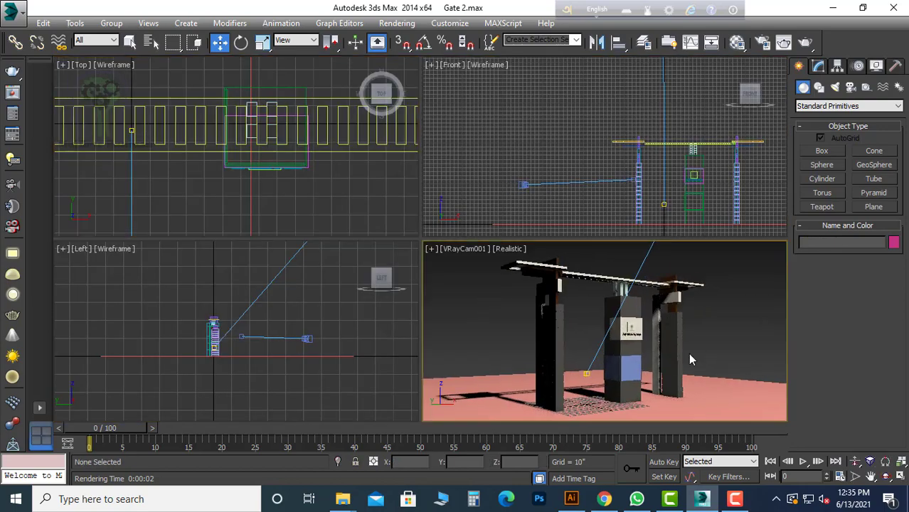
- Switch to File Explorer and merge the Car Mercedes Benz CLS 63 AMG N081019 model from the 3Ds Max Model folder into the scene
click(834, 12)
double_click(355, 288)
double_click(341, 149)
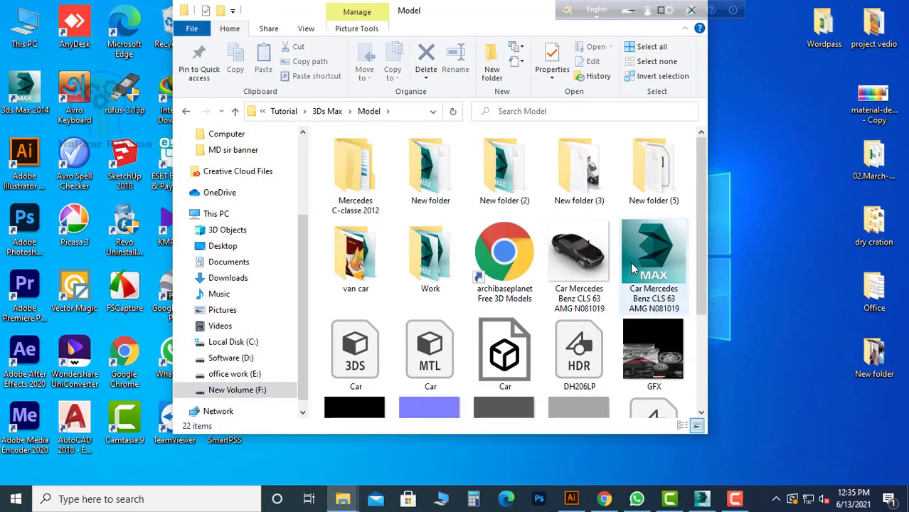
drag(632, 269, 276, 152)
click(314, 174)
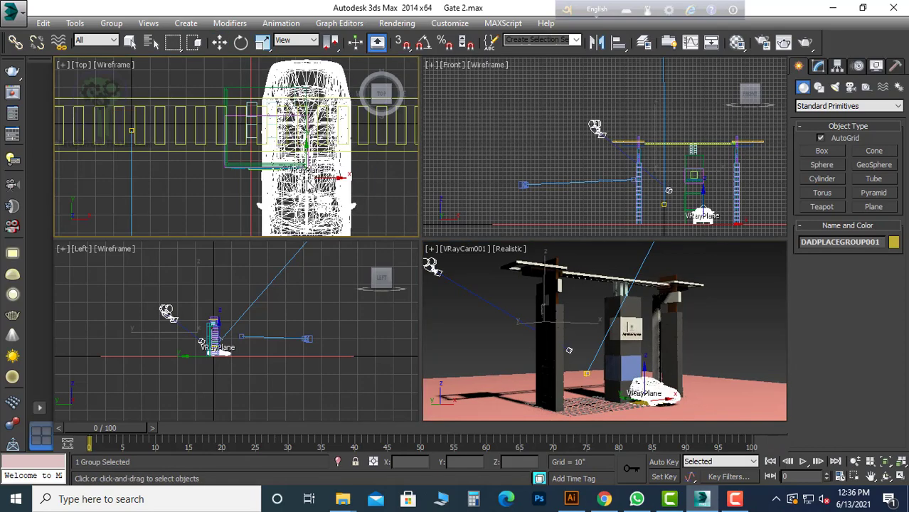
click(377, 156)
- Move the merged car in the Top view to just in front of the gate's right-hand opening
middle_drag(377, 155, 299, 158)
scroll(305, 158, down, 3)
drag(286, 118, 276, 175)
scroll(292, 147, down, 5)
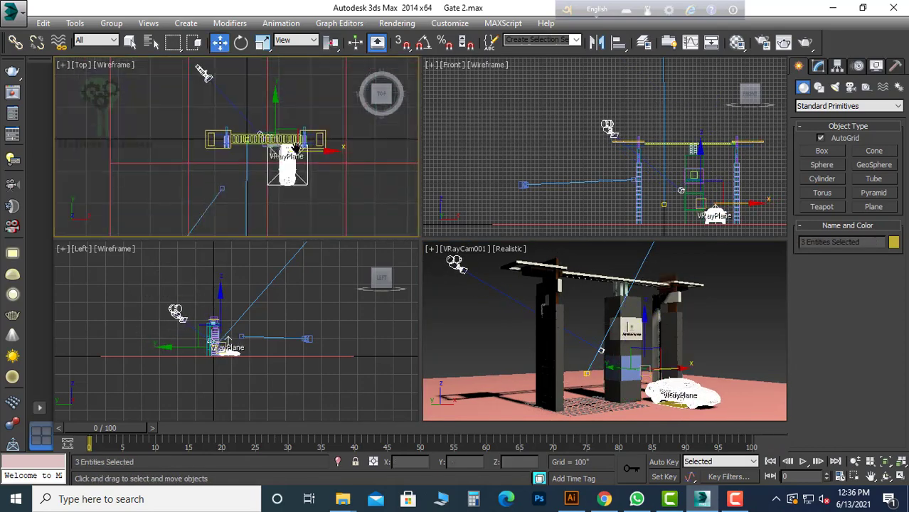
- Maximize the VRayCam001 view, deselect the car and render the gate scene
right_click(711, 271)
key(alt+w)
click(627, 265)
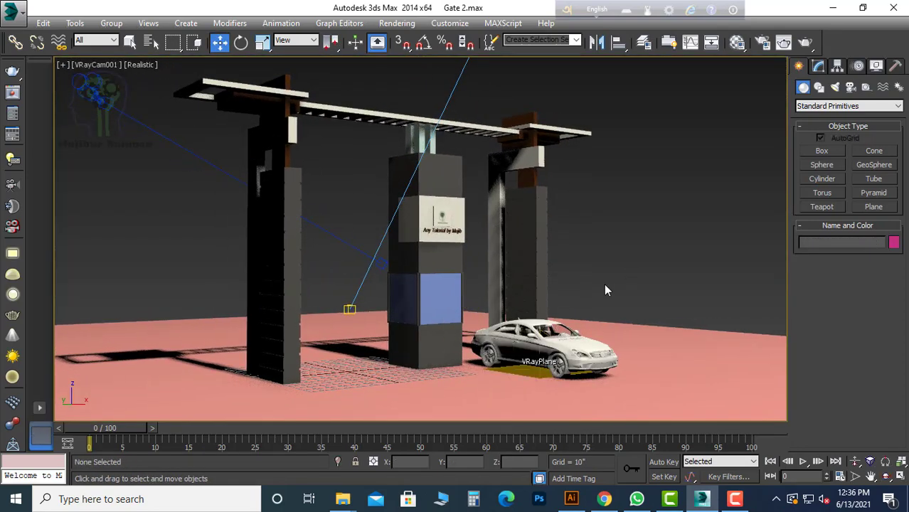
key(shift+q)
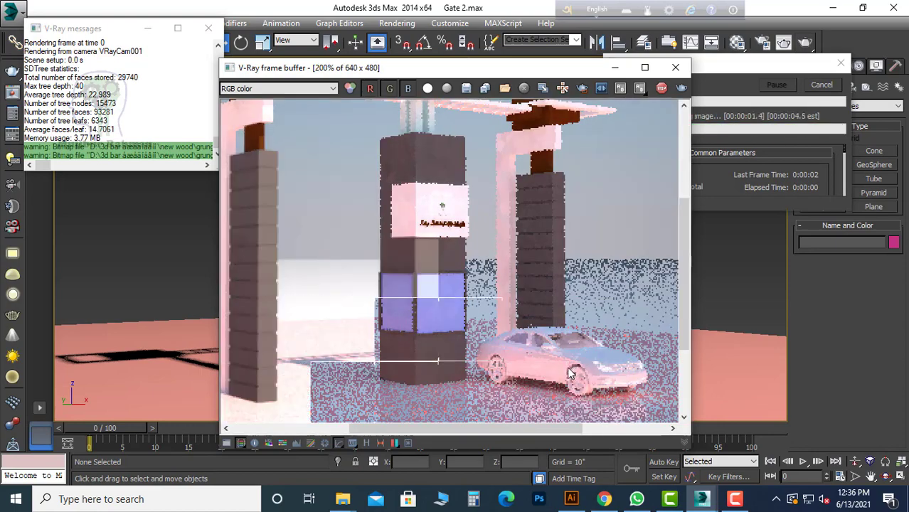
- Inspect the rendered gate, sign and car up close, and close the frame buffer and V-Ray messages windows
scroll(500, 262, down, 1)
scroll(383, 272, up, 1)
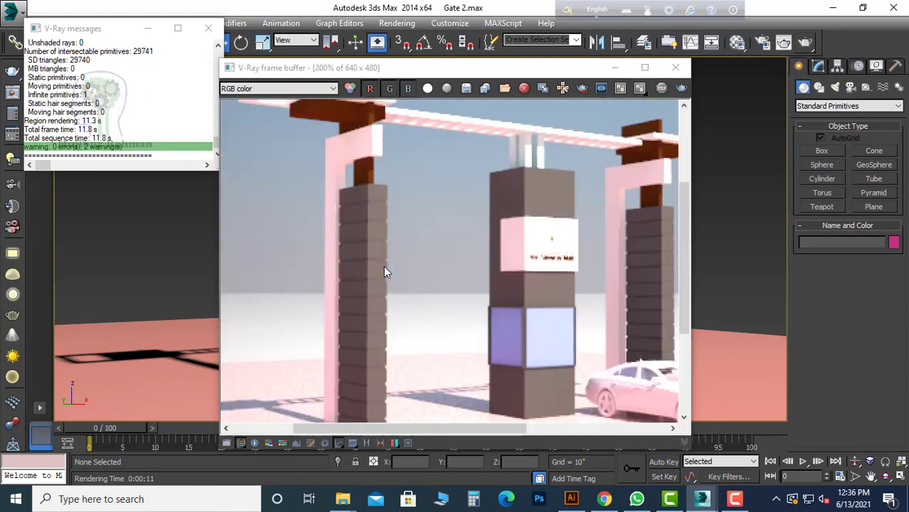
scroll(383, 273, down, 1)
click(676, 69)
click(207, 28)
- Set the render output size to 1280 x 720 and enable the GI environment in the V-Ray environment settings
click(762, 42)
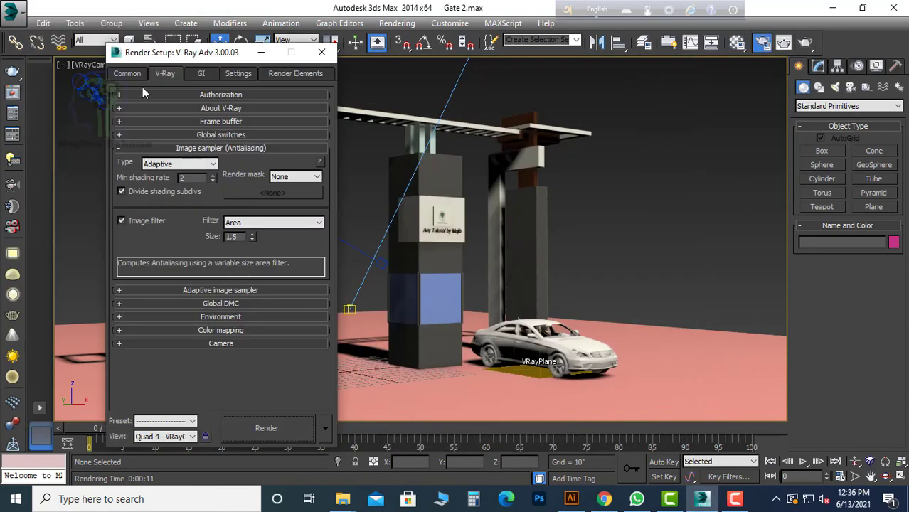
click(128, 73)
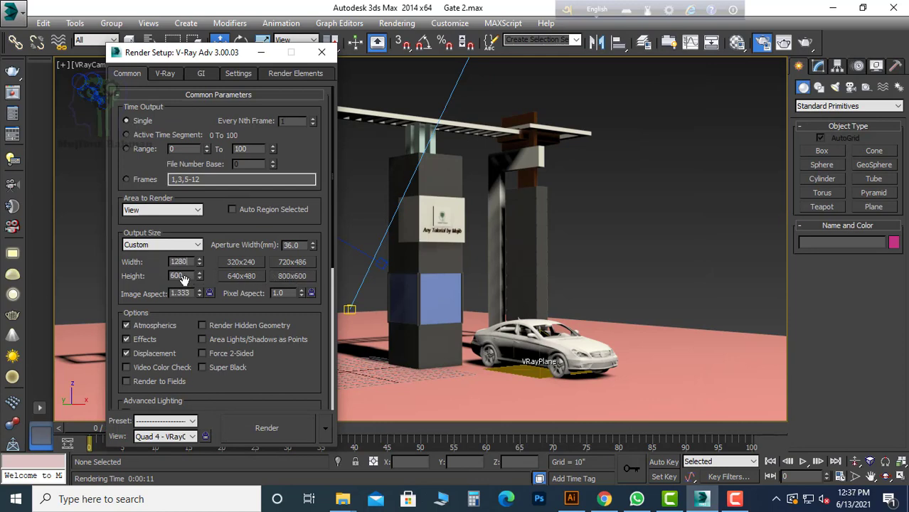
click(165, 74)
scroll(143, 317, down, 1)
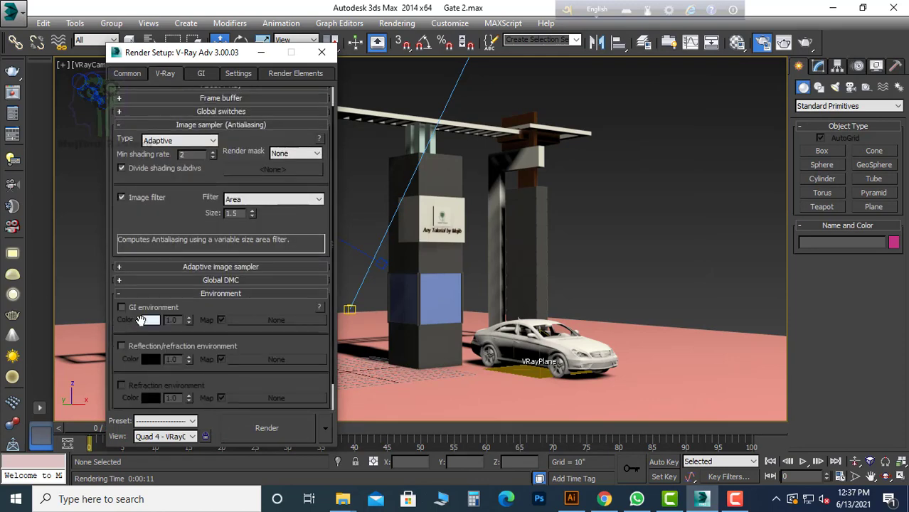
scroll(244, 302, down, 1)
scroll(153, 191, up, 5)
- Review the global switches, GI, image sampler, Global DMC, color mapping and camera render settings, collapse their sections and close Render Setup
click(224, 134)
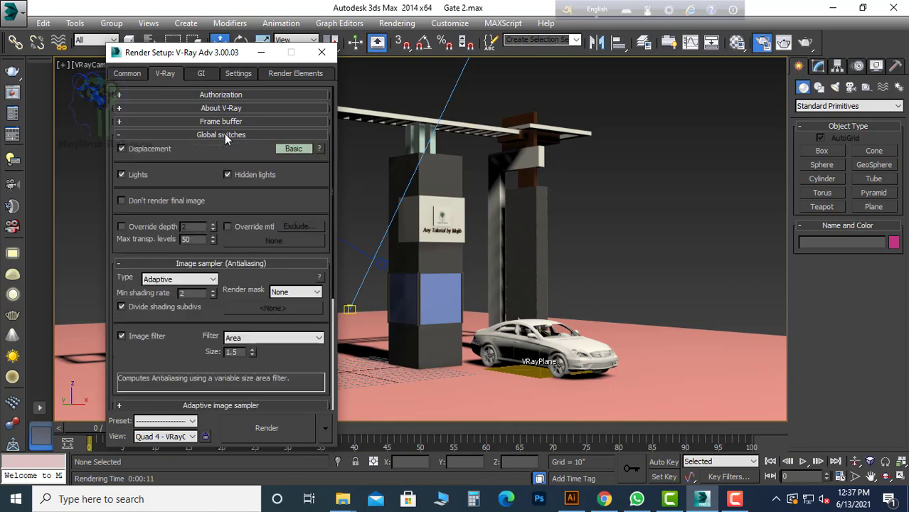
click(200, 73)
click(219, 162)
click(165, 74)
click(223, 134)
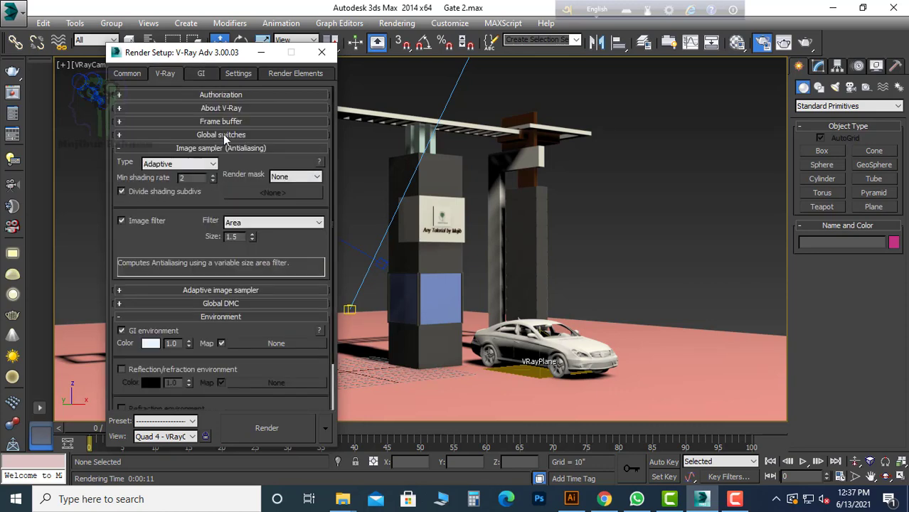
click(225, 122)
click(225, 121)
click(226, 109)
click(226, 108)
double_click(225, 95)
click(224, 136)
click(224, 137)
click(224, 149)
click(224, 162)
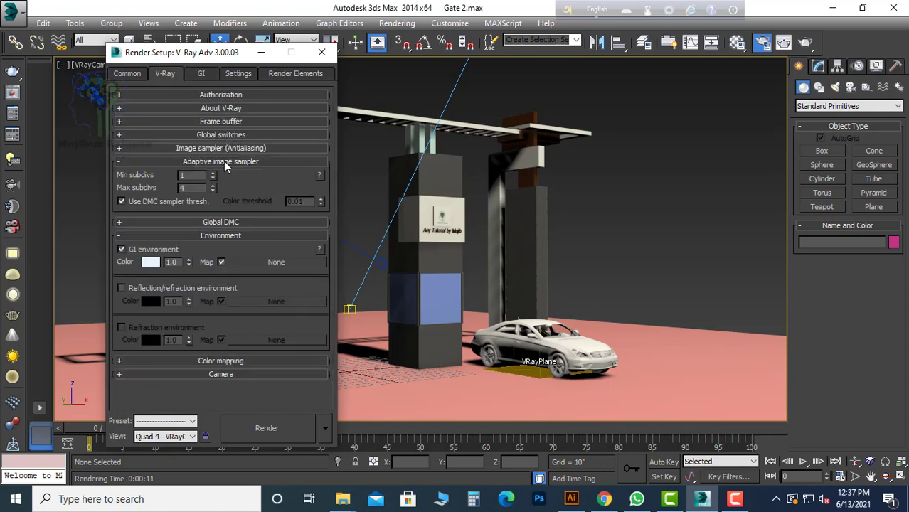
click(224, 162)
click(227, 176)
click(227, 176)
click(232, 189)
click(232, 190)
click(232, 190)
click(232, 202)
click(233, 203)
click(233, 215)
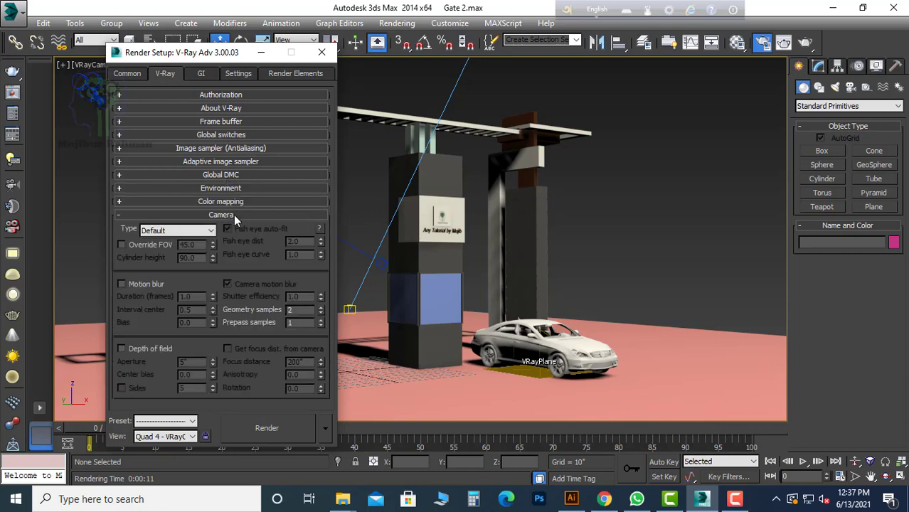
click(233, 214)
click(322, 52)
- Show the safe frame in the VRayCam001 view, reframe the gate and car within it, and restore the four-viewport layout
key(shift+f)
middle_drag(598, 203, 630, 210)
key(c)
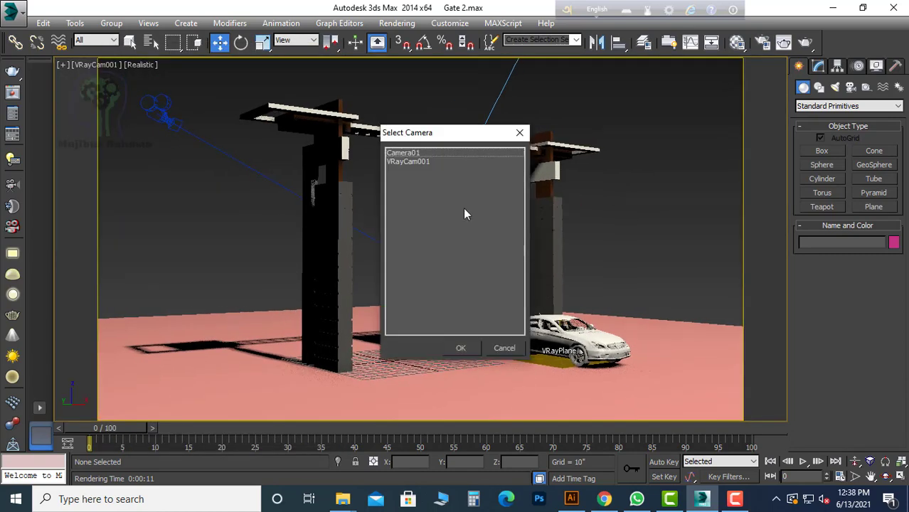
click(501, 348)
click(169, 119)
key(alt+w)
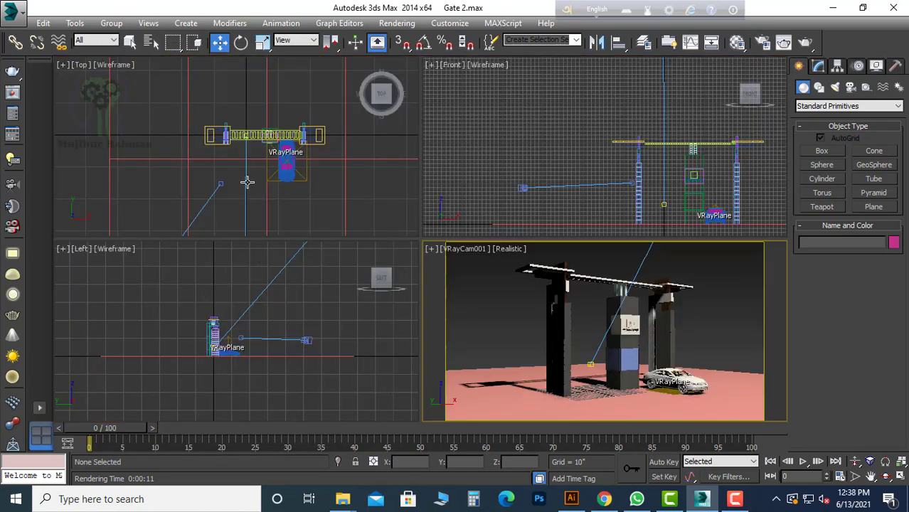
- Move the V-Ray camera slightly closer to the gate in the Top view, pan the camera view to reframe, and render
scroll(247, 182, down, 4)
click(217, 171)
drag(217, 171, 226, 154)
middle_drag(626, 320, 606, 324)
click(733, 306)
key(shift+q)
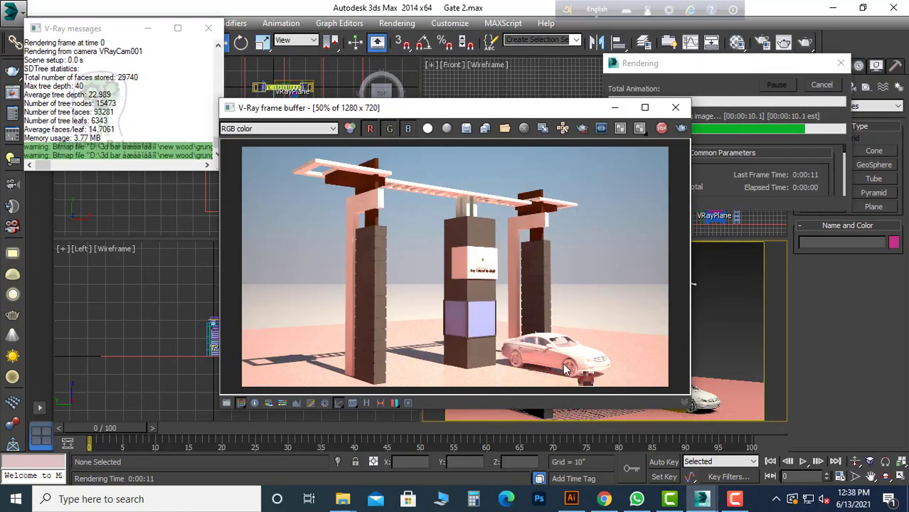
click(735, 498)
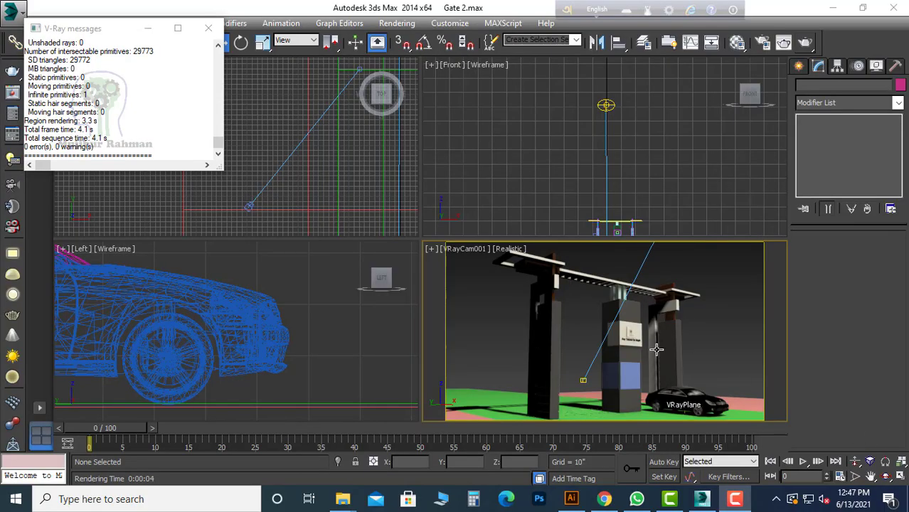
- Pan the VRayCam001 view slightly to shift the gate left in the frame and render the scene again
middle_drag(657, 349, 653, 349)
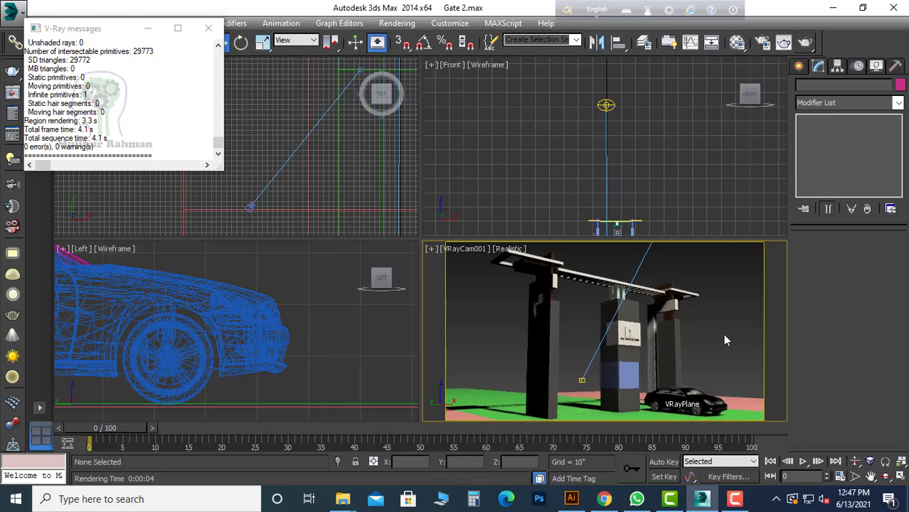
click(804, 43)
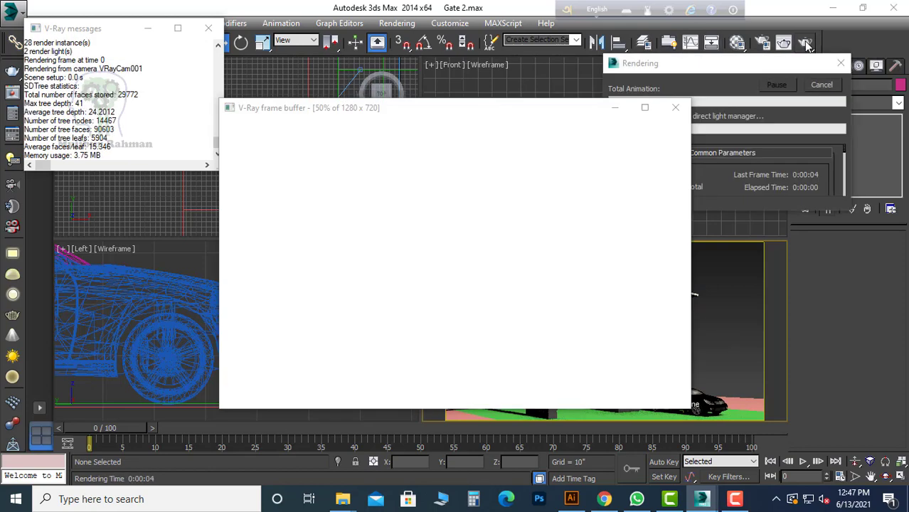